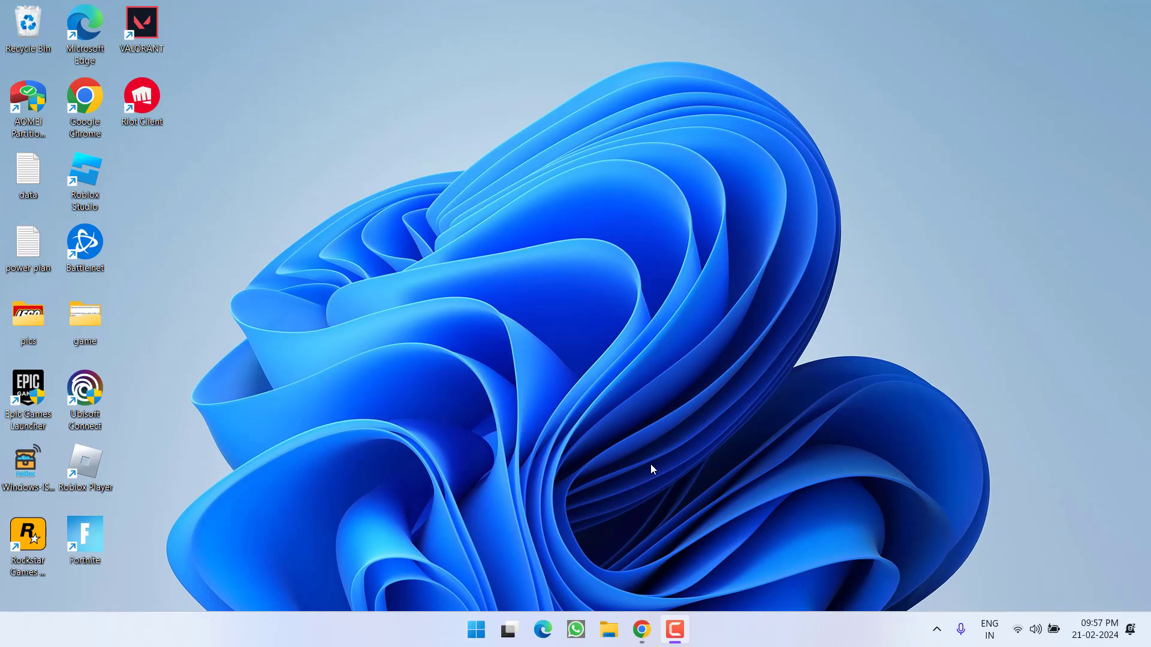
# Step: Find Windows Security through Start search and go to its Firewall & network protection page
pyautogui.press('super')
pyautogui.write('windows')
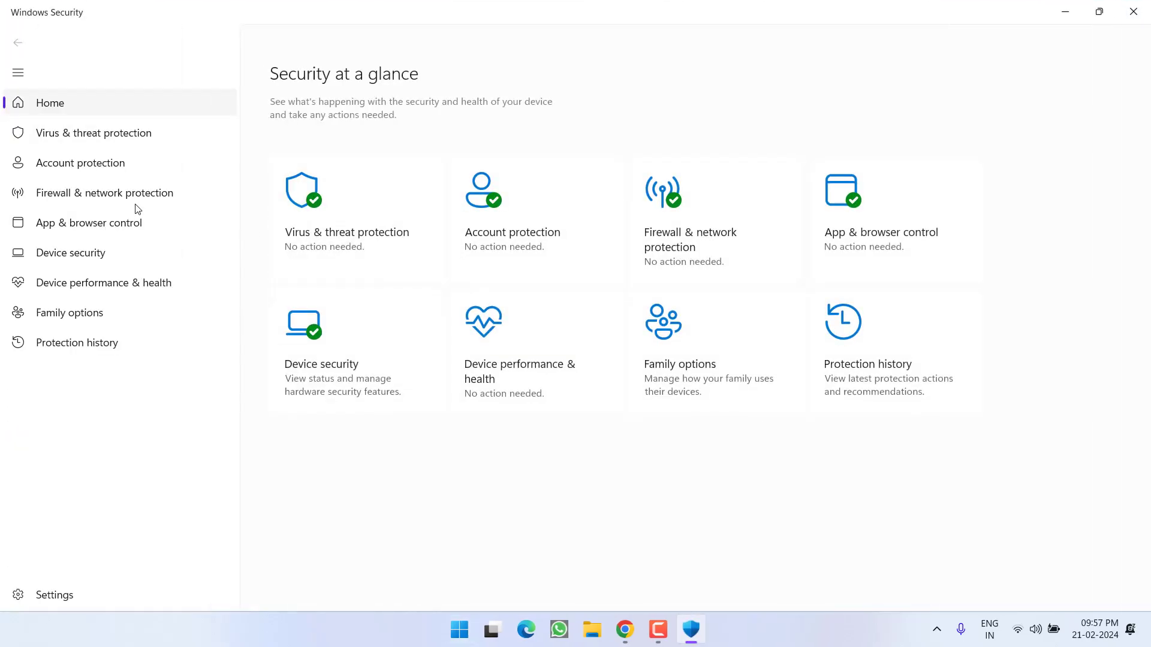
pyautogui.click(142, 198)
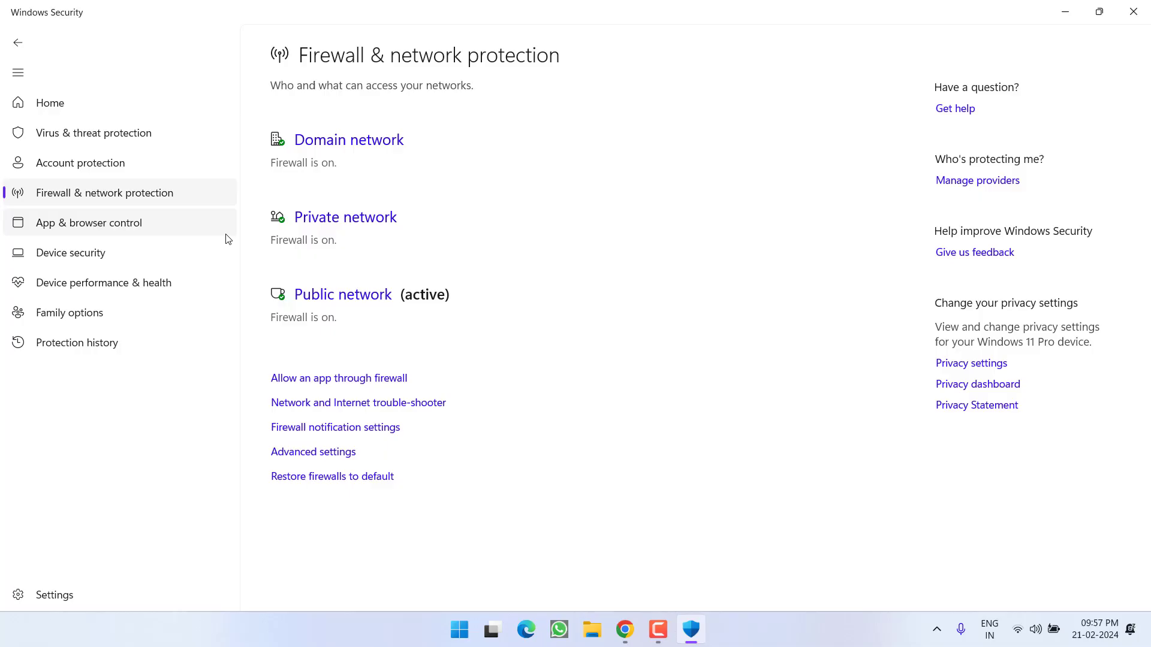
# Step: Unlock the firewall's allowed apps list and start adding another app
pyautogui.click(380, 384)
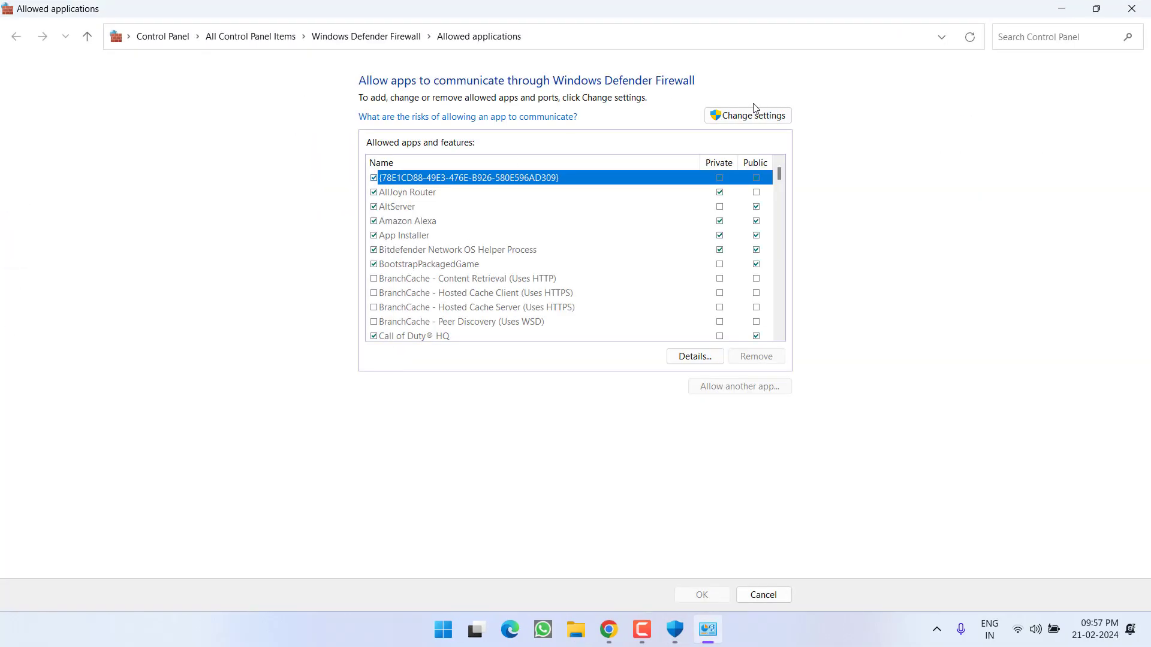
pyautogui.click(754, 113)
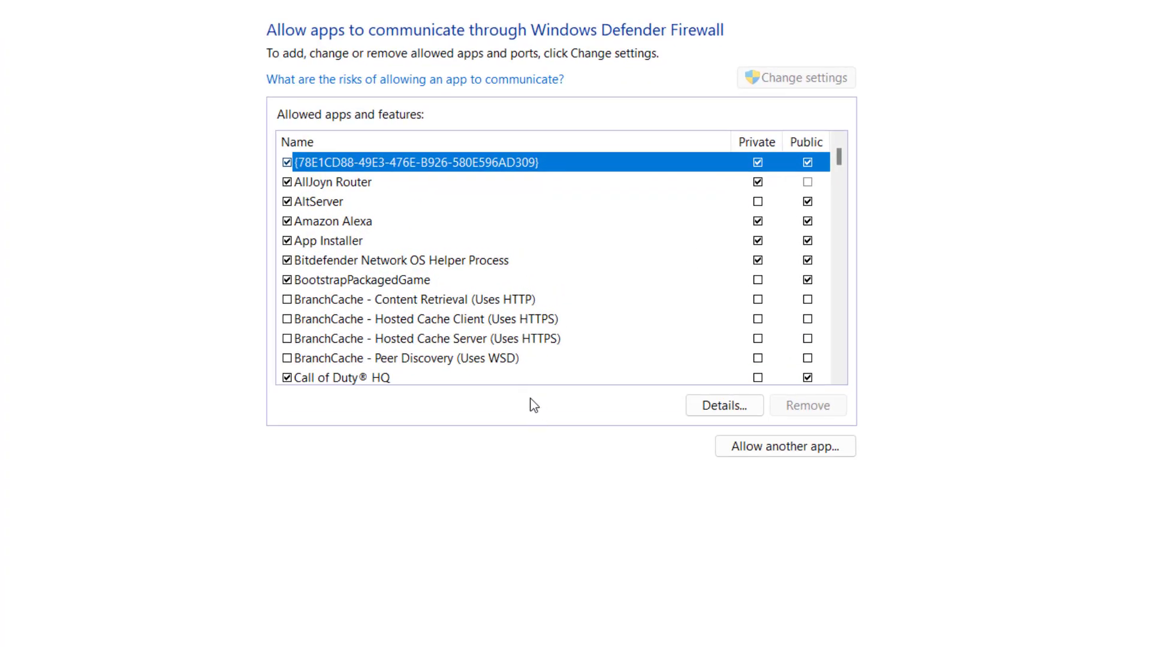
pyautogui.click(786, 454)
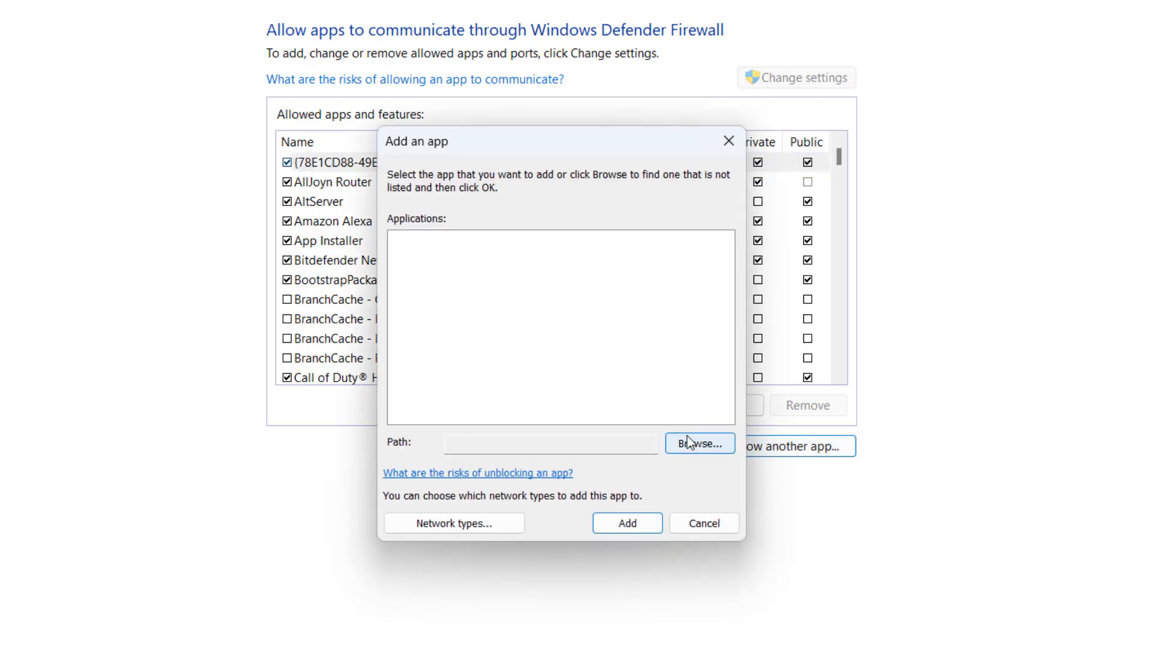
pyautogui.click(680, 442)
# Step: Choose C:\Riot Games\VALORANT\live\VALORANT.exe as the app to allow
pyautogui.moveTo(696, 182); pyautogui.dragTo(549, 72)
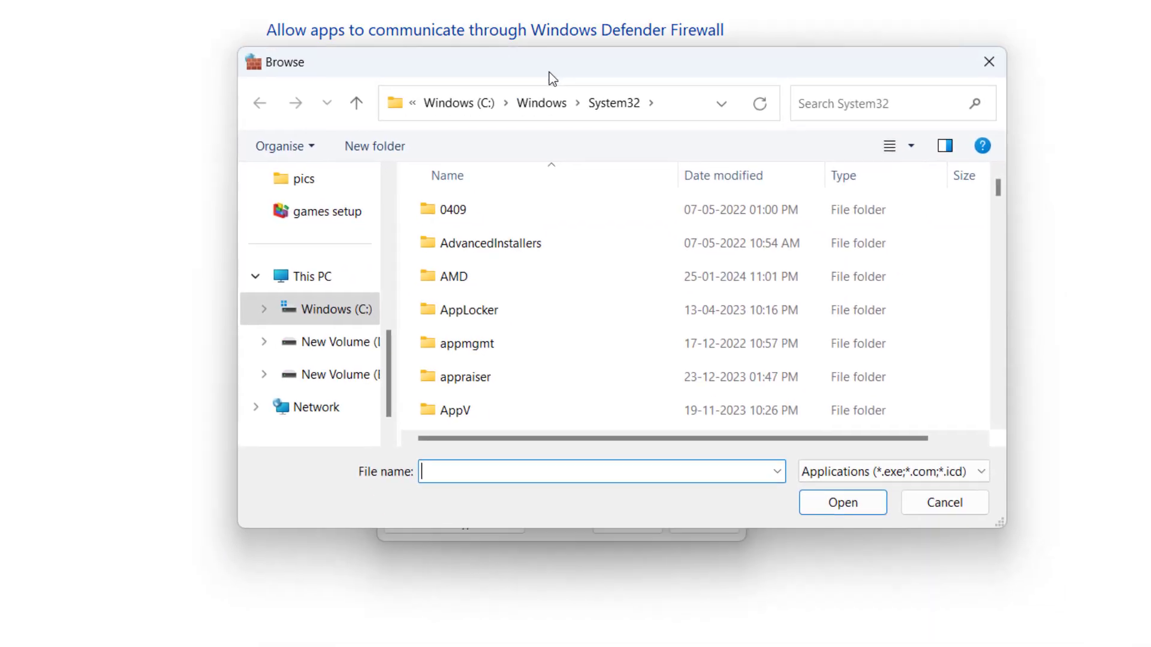
pyautogui.click(330, 311)
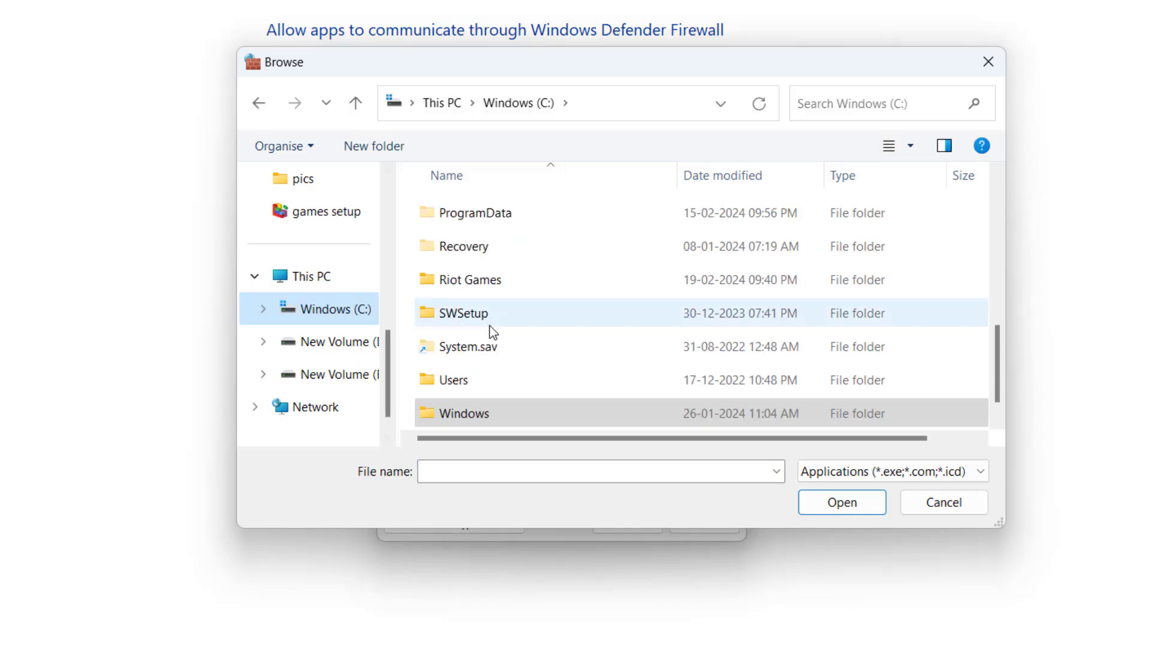
pyautogui.doubleClick(475, 282)
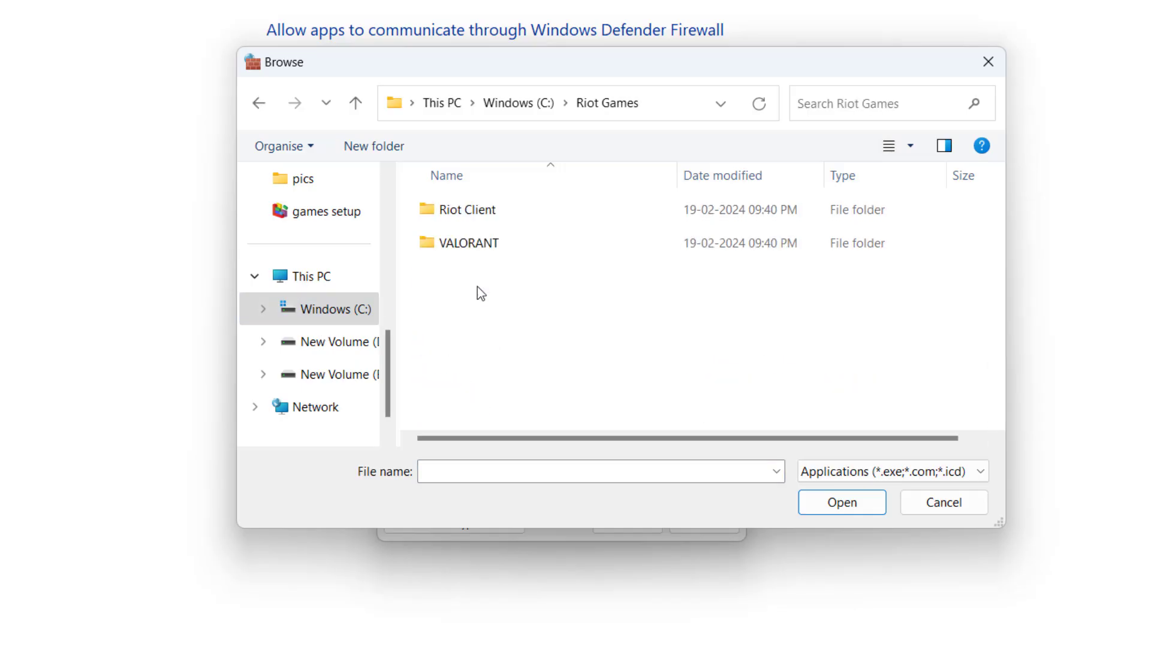
pyautogui.doubleClick(474, 245)
pyautogui.doubleClick(442, 217)
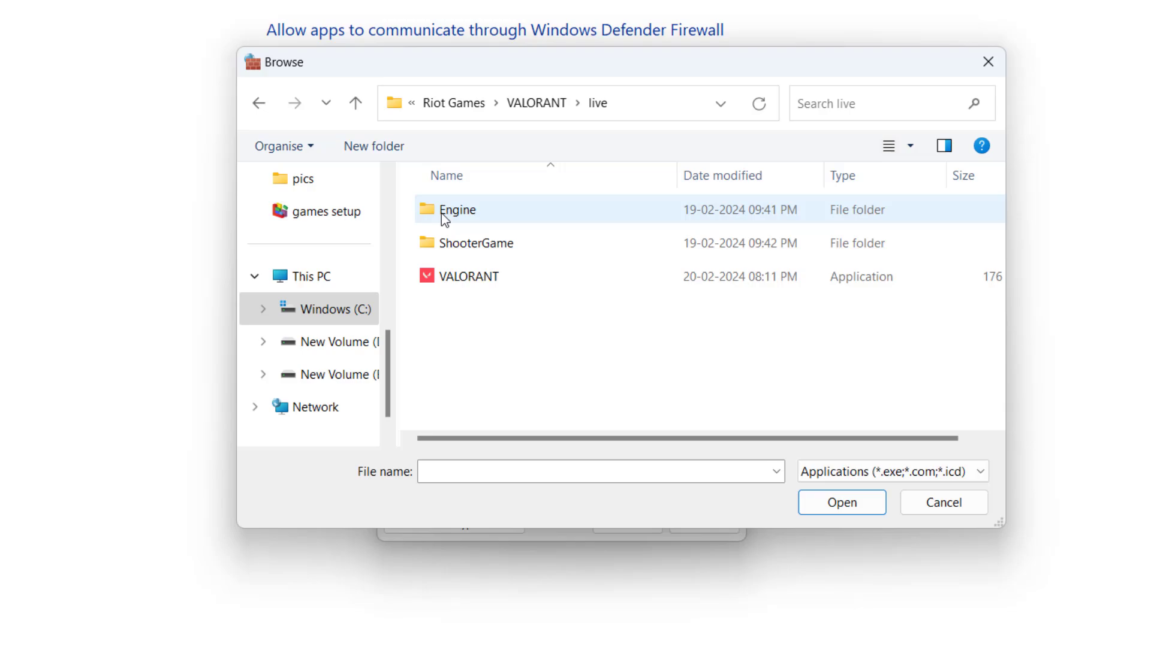
pyautogui.click(450, 277)
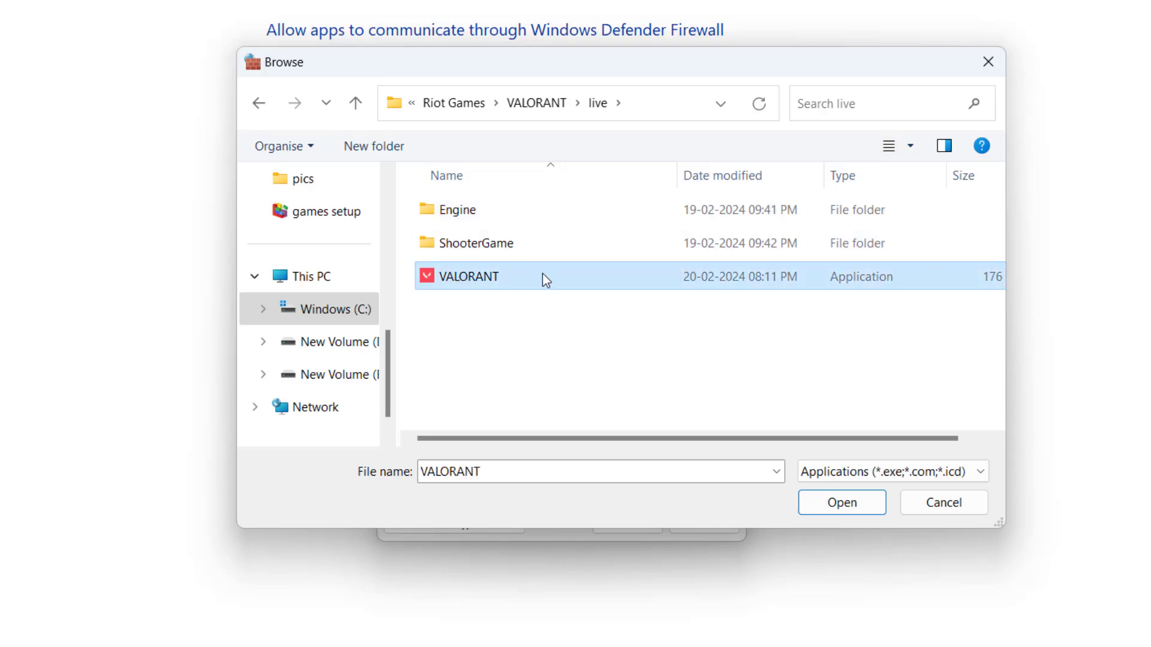
pyautogui.doubleClick(470, 281)
# Step: Add the VALORANT launcher, then choose ShooterGame\Binaries\Win64\VALORANT-Win64-Shipping.exe as another app
pyautogui.click(624, 525)
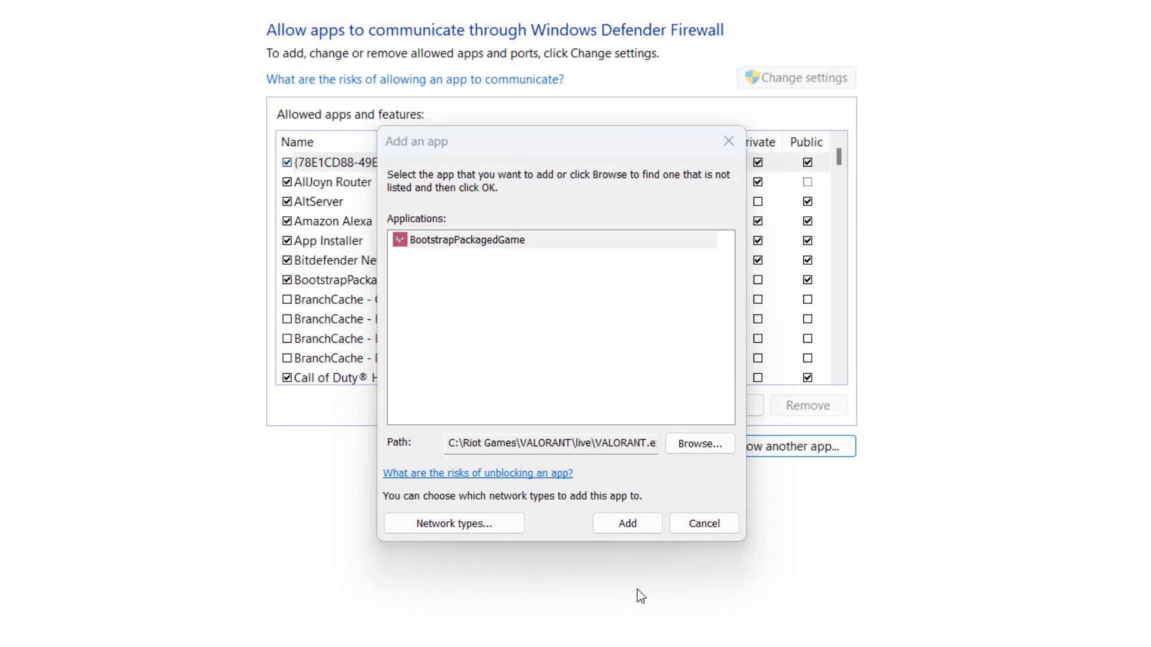
pyautogui.click(700, 446)
pyautogui.doubleClick(477, 243)
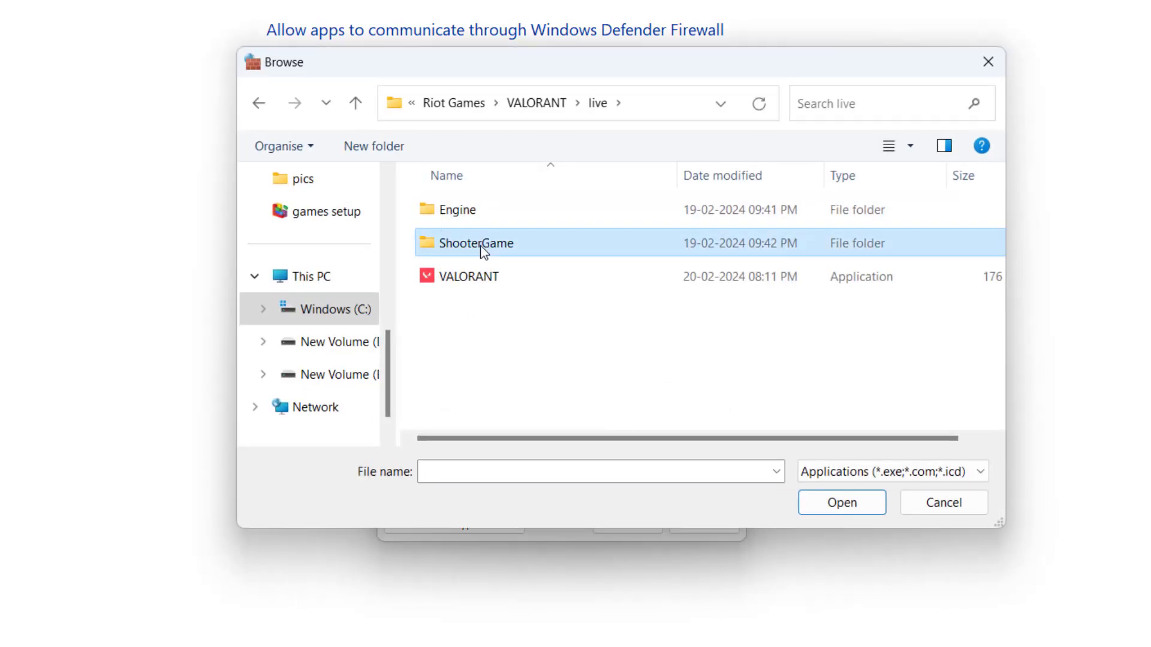
pyautogui.doubleClick(466, 210)
pyautogui.doubleClick(473, 214)
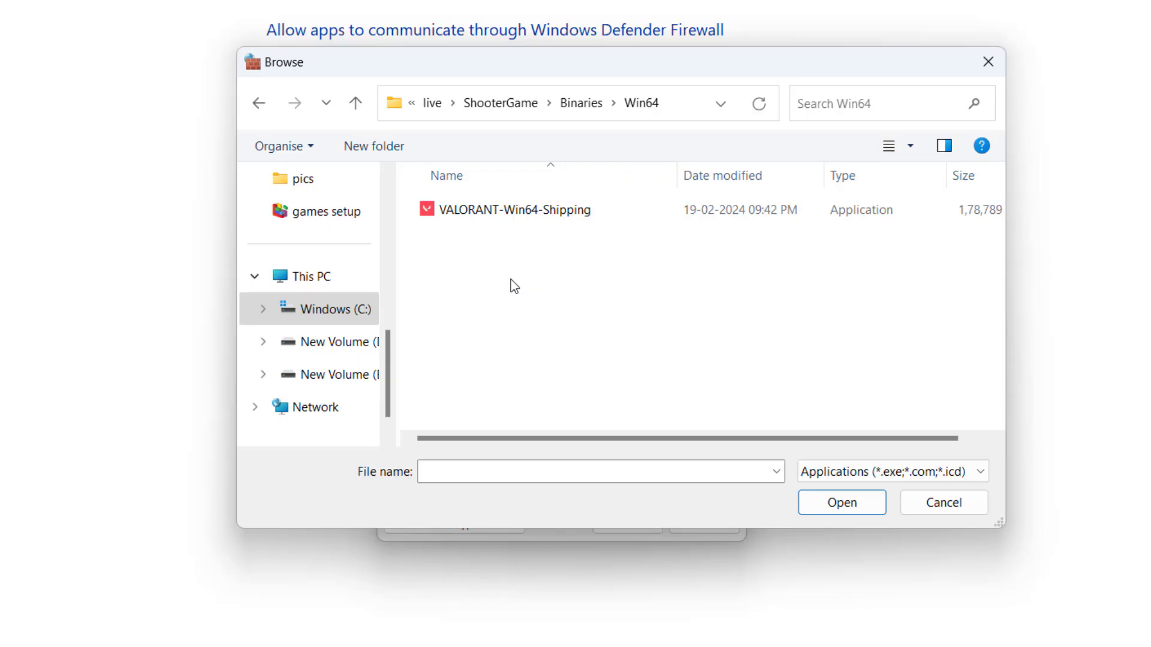
pyautogui.click(455, 209)
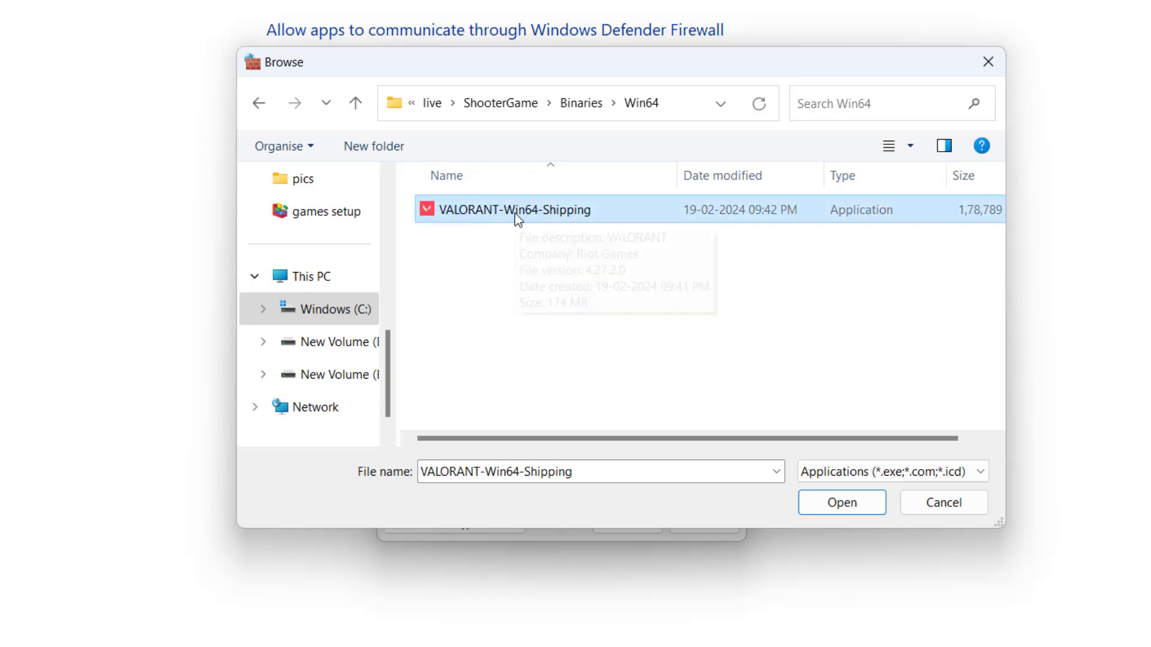
pyautogui.doubleClick(563, 211)
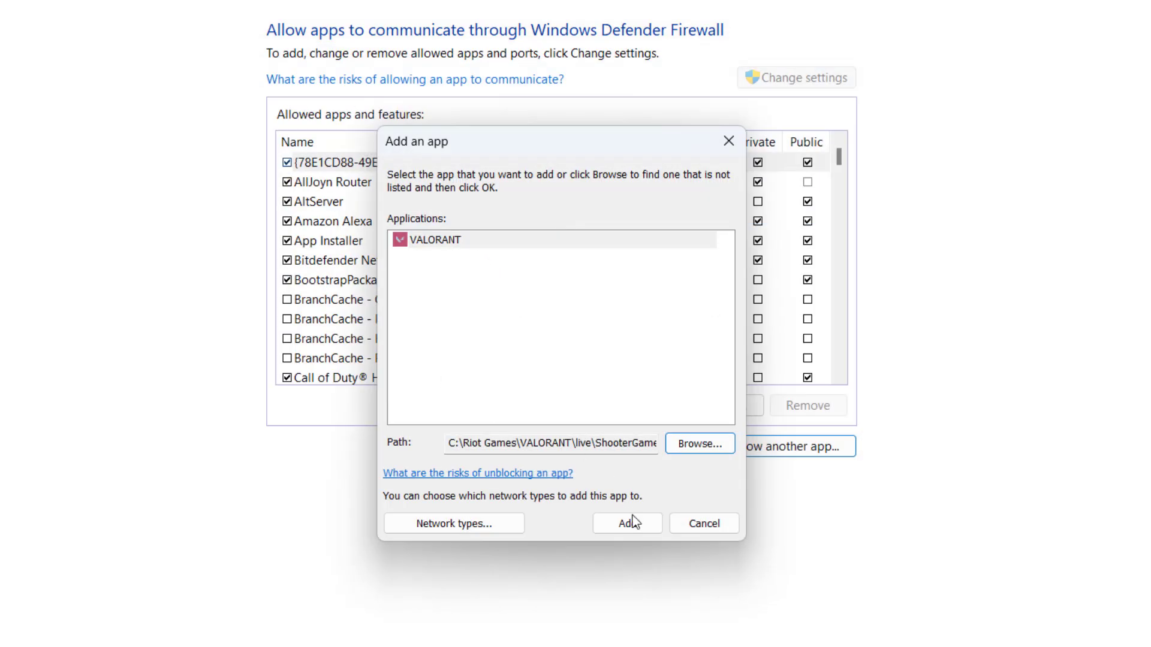
# Step: Add VALORANT-Win64-Shipping, allow VALORANT on Private networks too, and save with OK
pyautogui.click(617, 525)
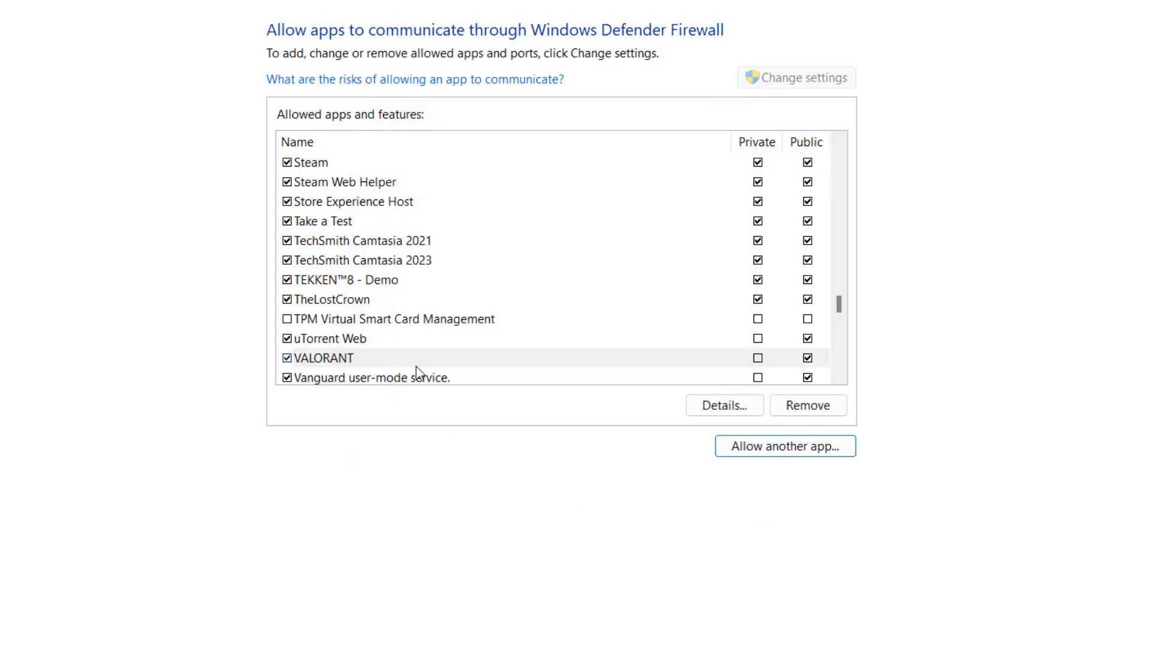
pyautogui.scroll(-1, 416, 337)
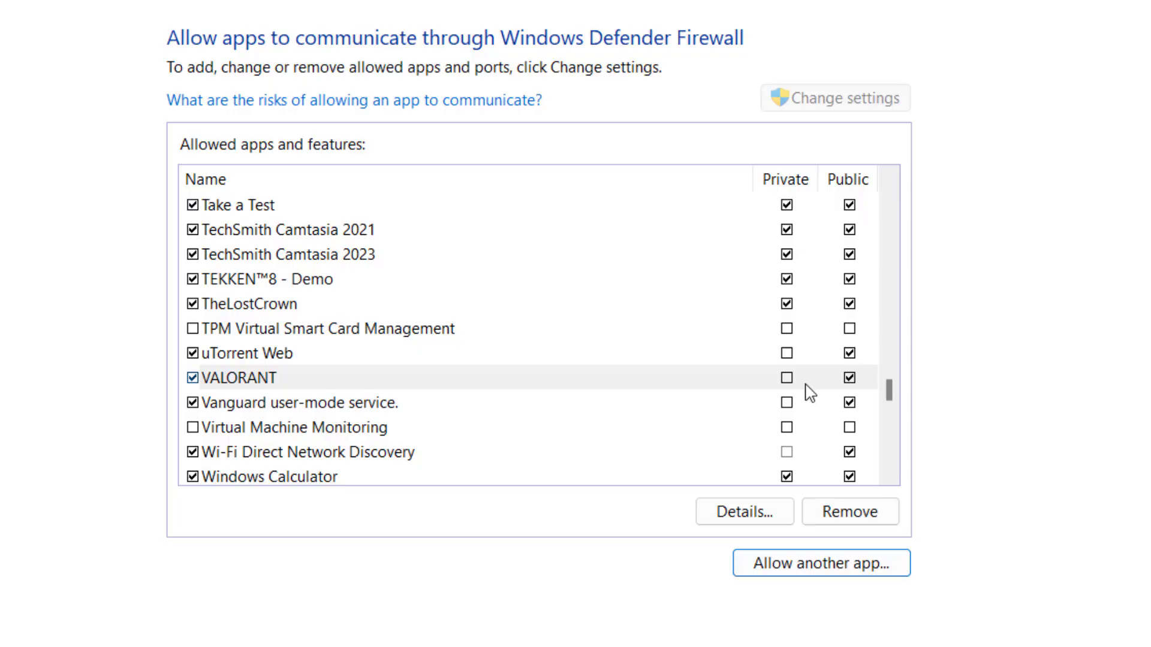
pyautogui.click(786, 378)
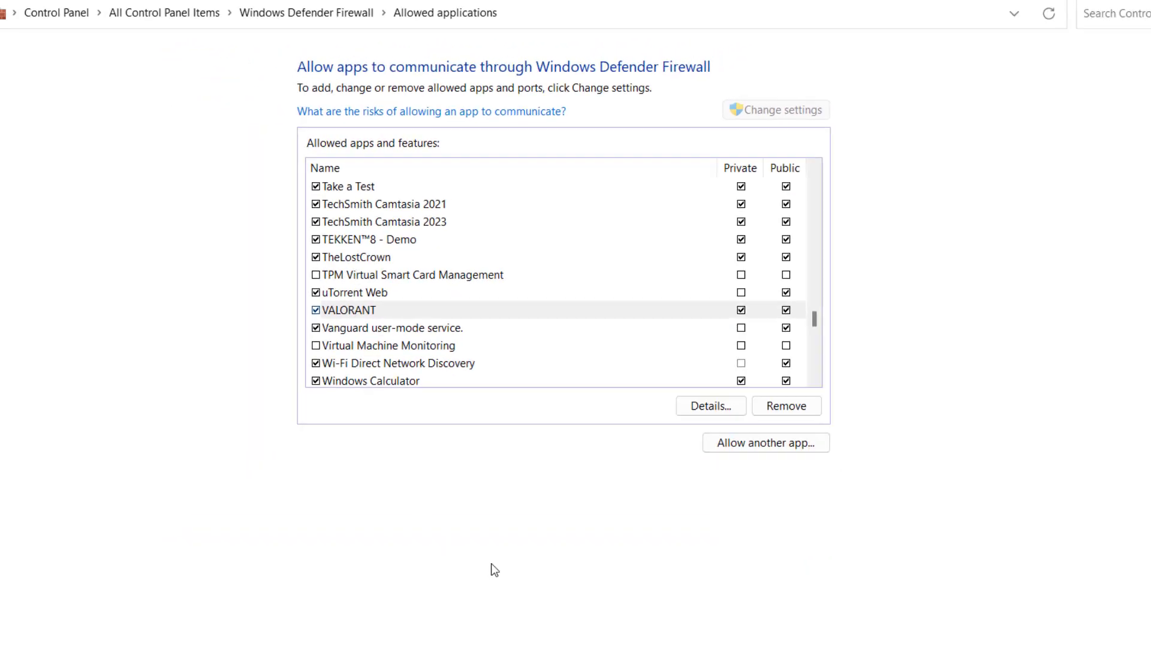
pyautogui.click(690, 592)
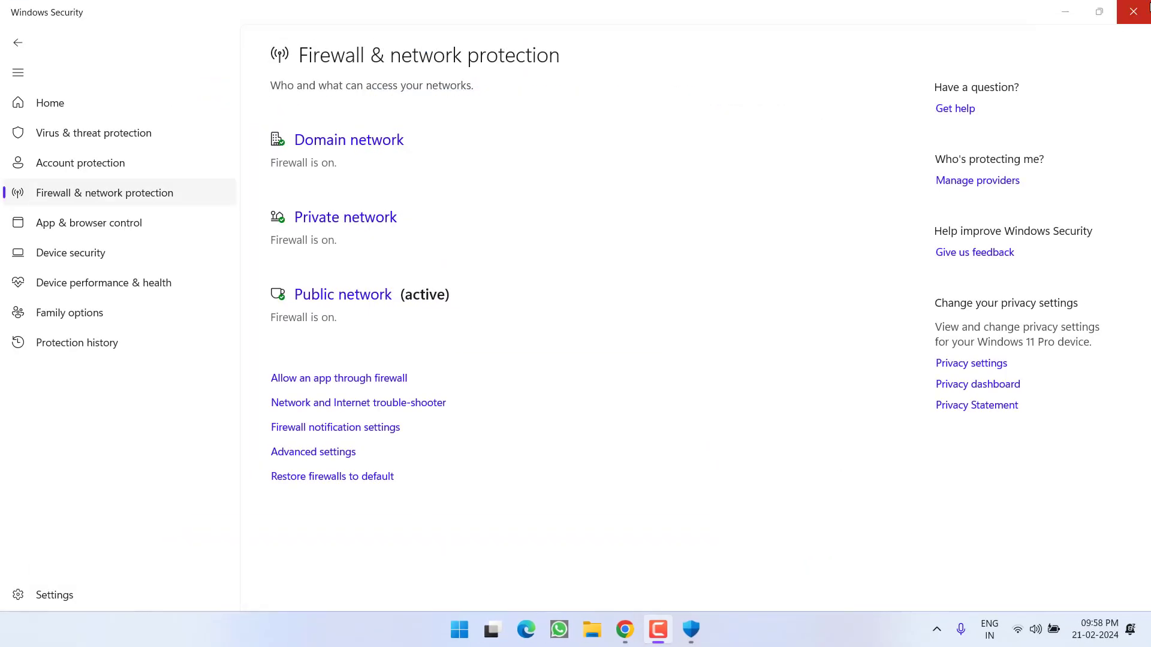
# Step: Close the Windows Security window
pyautogui.click(1134, 12)
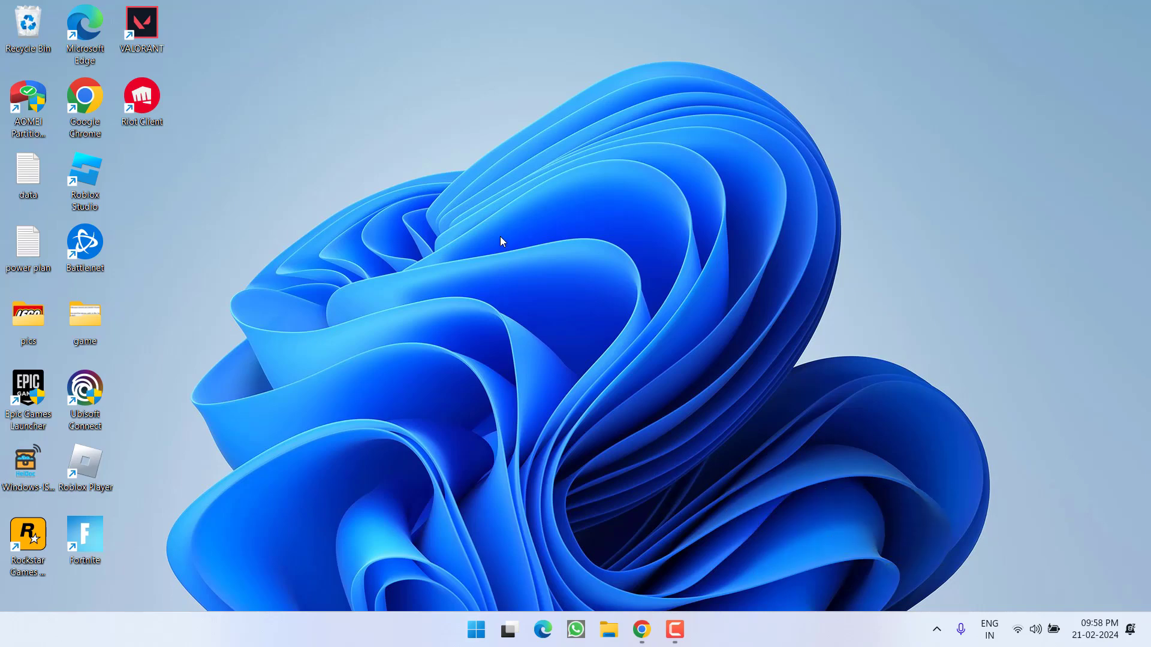
# Step: Browse File Explorer to C:\Riot Games\VALORANT\live and select VALORANT.exe
pyautogui.press('super+e')
pyautogui.doubleClick(533, 243)
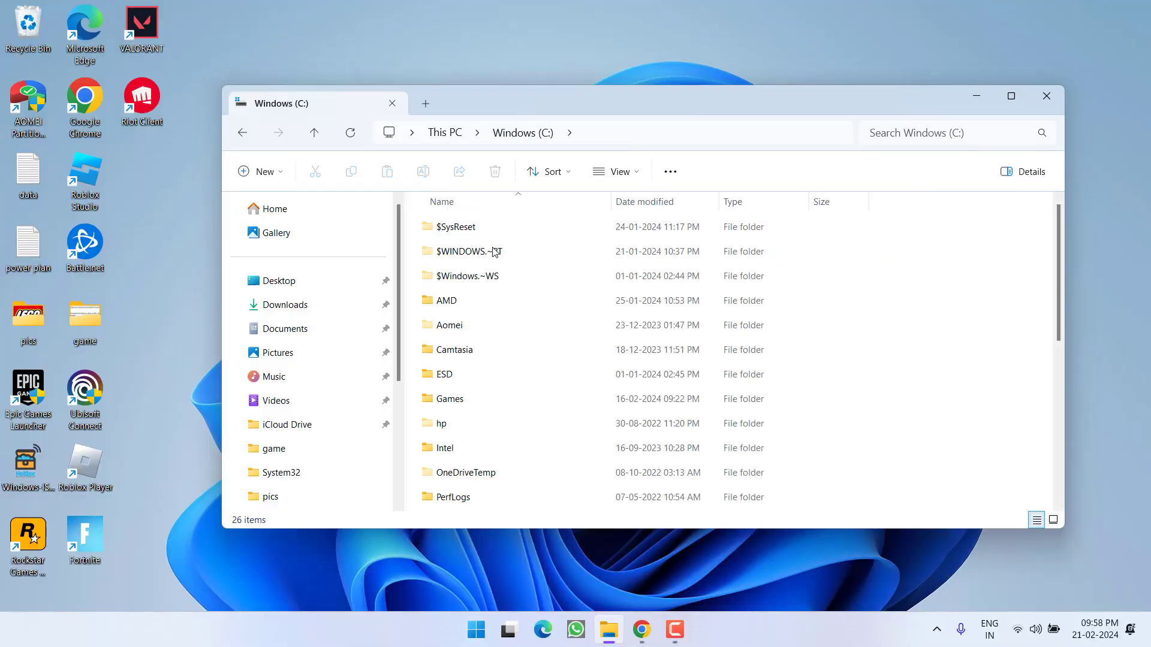
pyautogui.press('r')
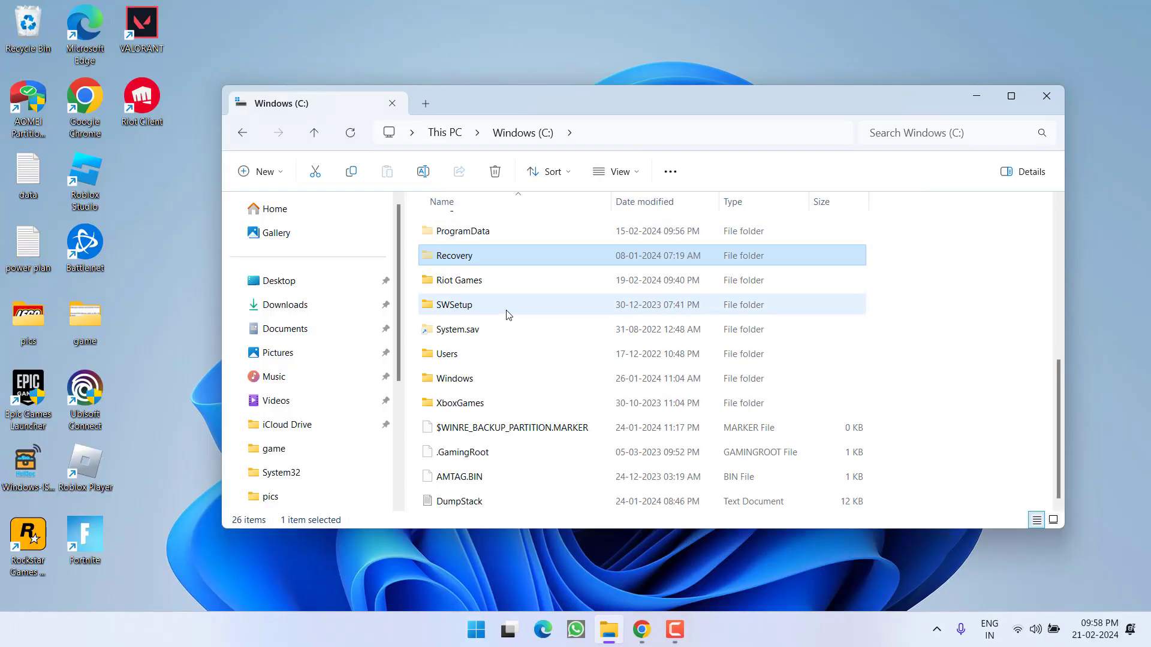
pyautogui.doubleClick(460, 282)
pyautogui.doubleClick(447, 255)
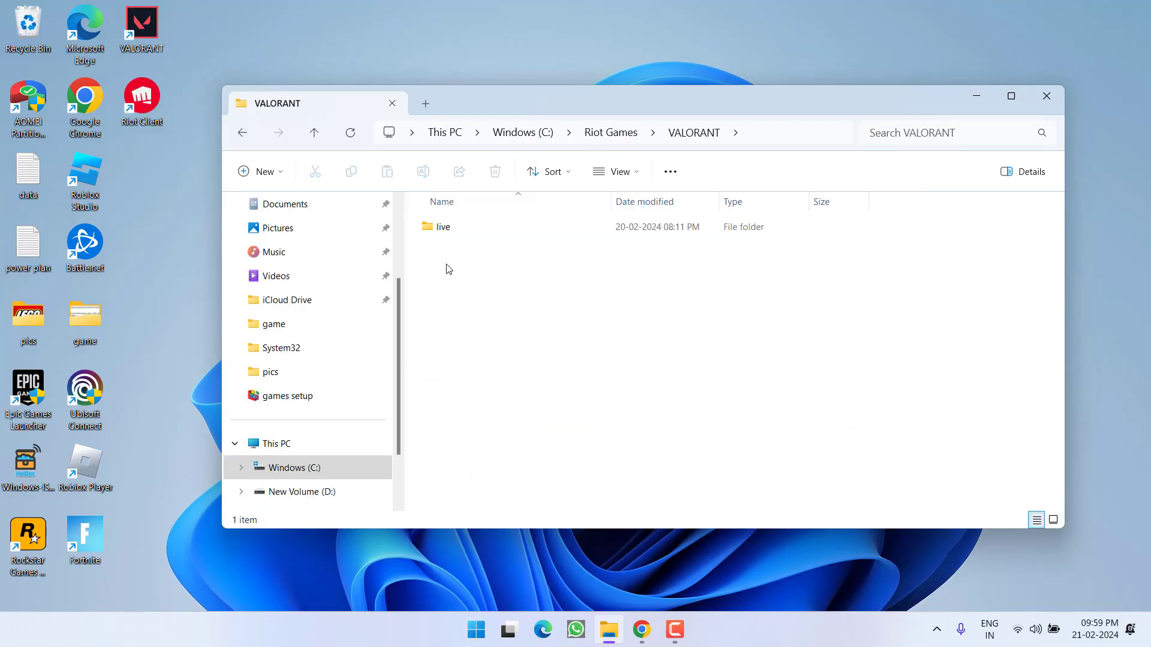
pyautogui.doubleClick(442, 233)
pyautogui.click(469, 333)
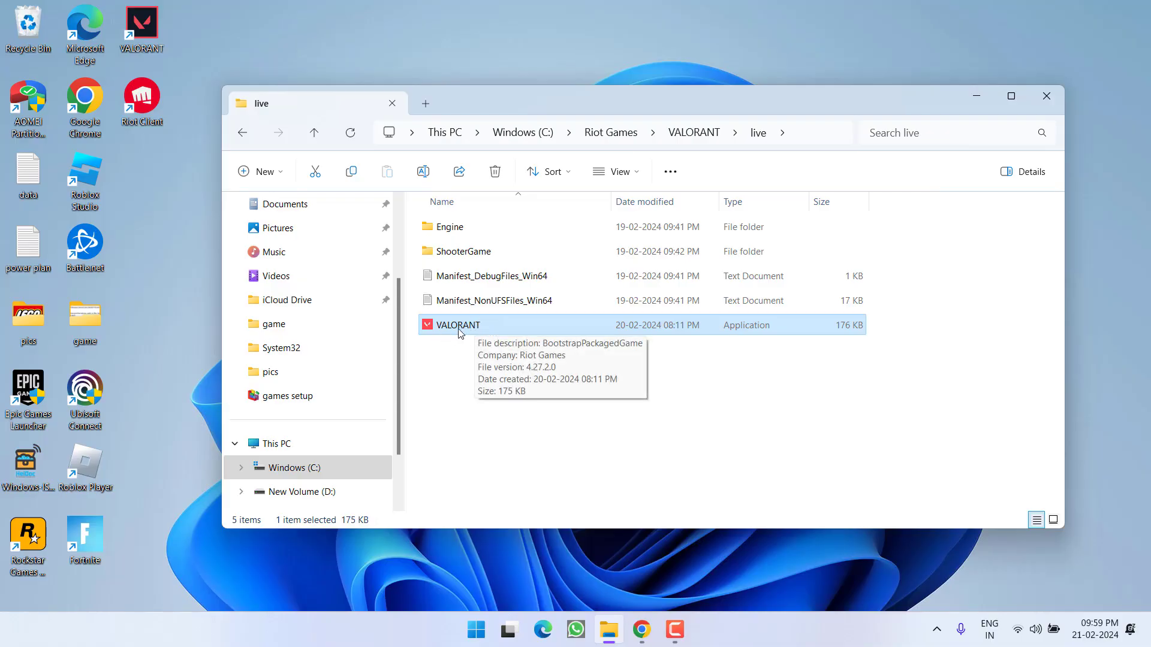
# Step: Leave compatibility mode and run-as-administrator unticked for VALORANT.exe, then apply and close Properties
pyautogui.rightClick(448, 331)
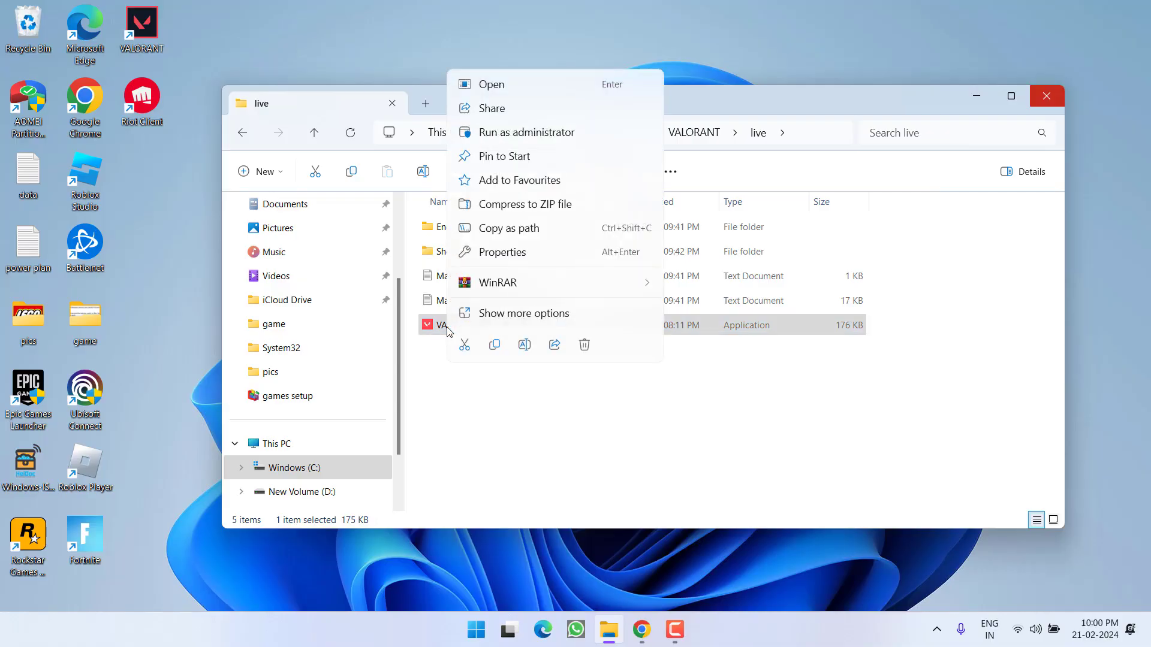
pyautogui.click(531, 252)
pyautogui.click(617, 239)
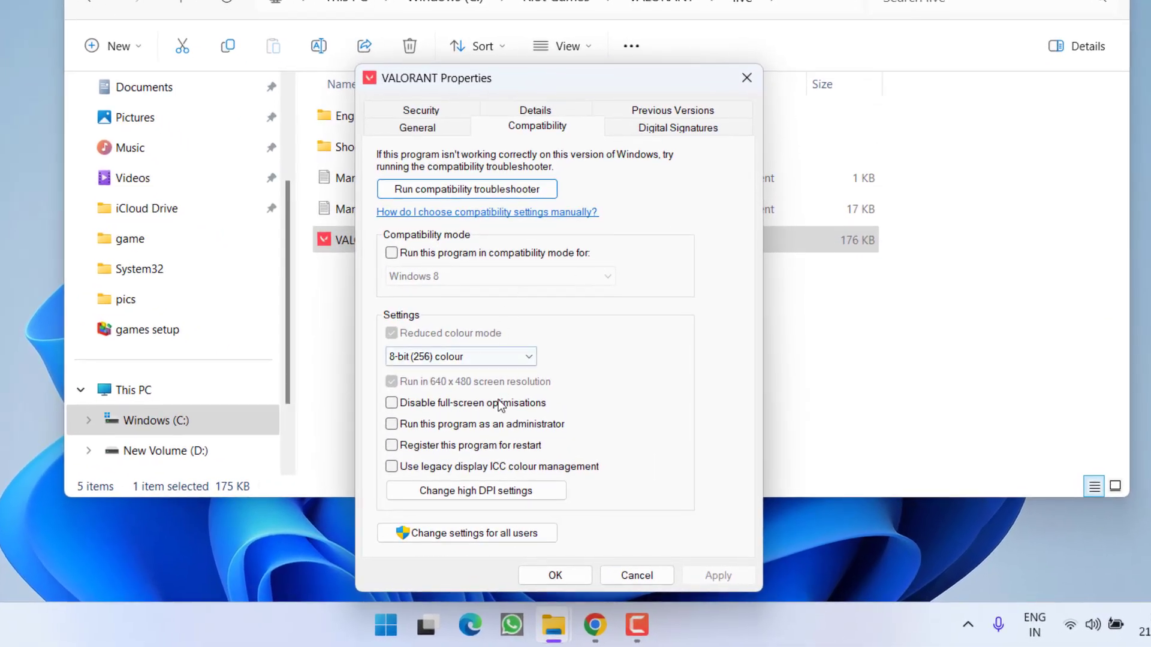
pyautogui.click(394, 424)
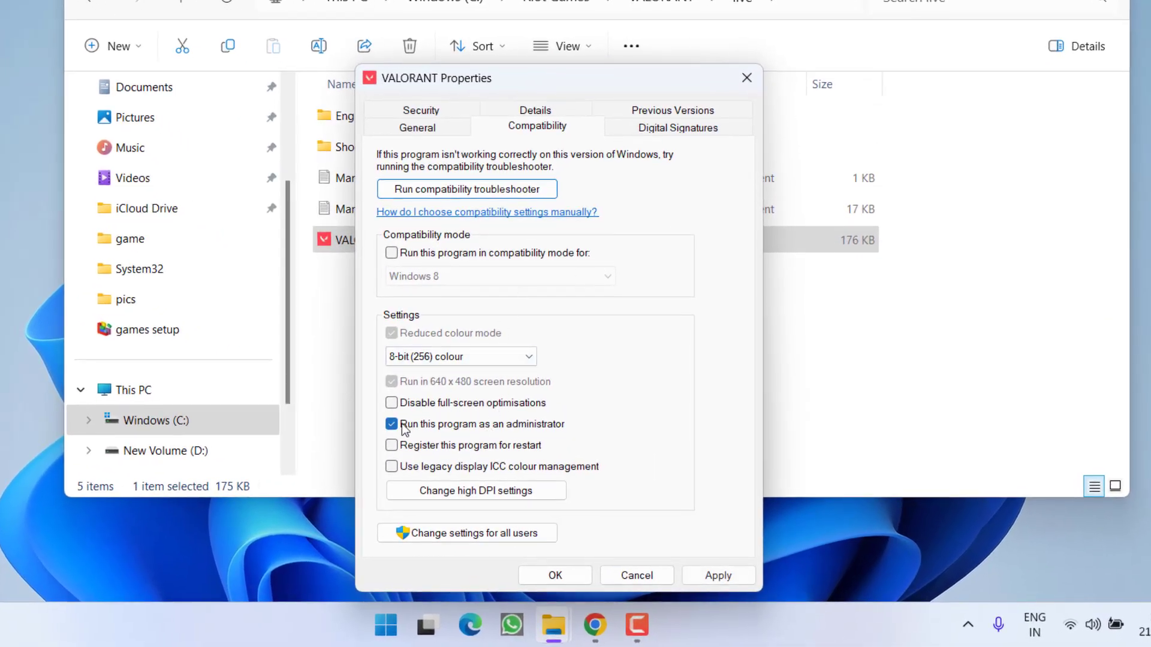
pyautogui.click(499, 423)
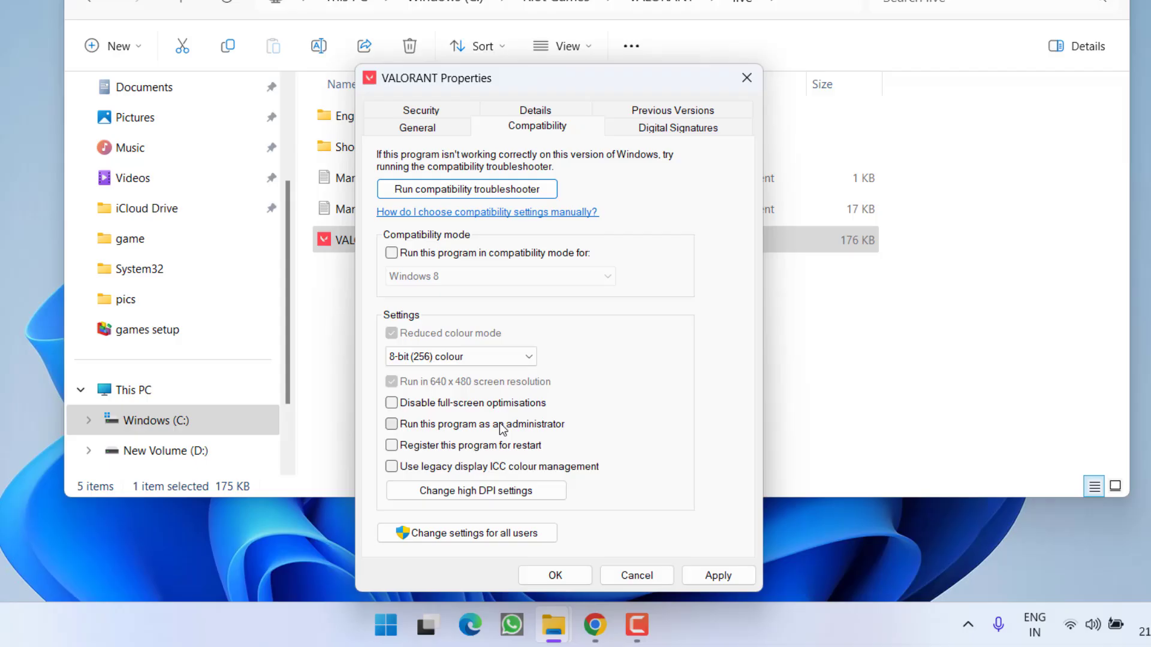
pyautogui.click(477, 255)
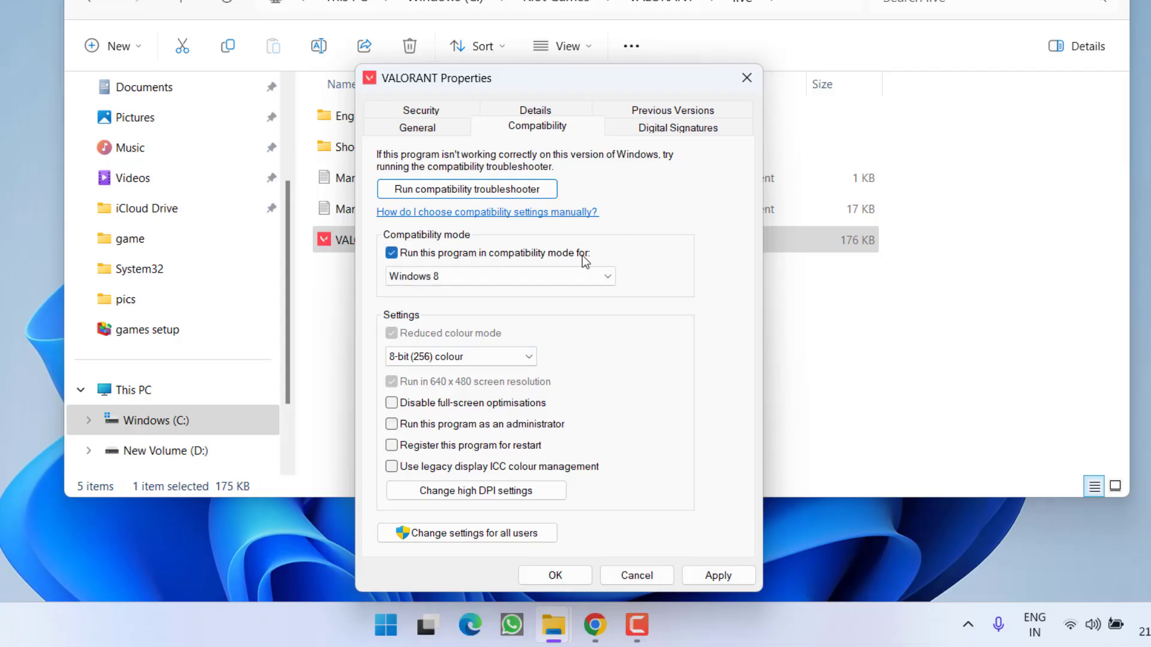
pyautogui.click(520, 256)
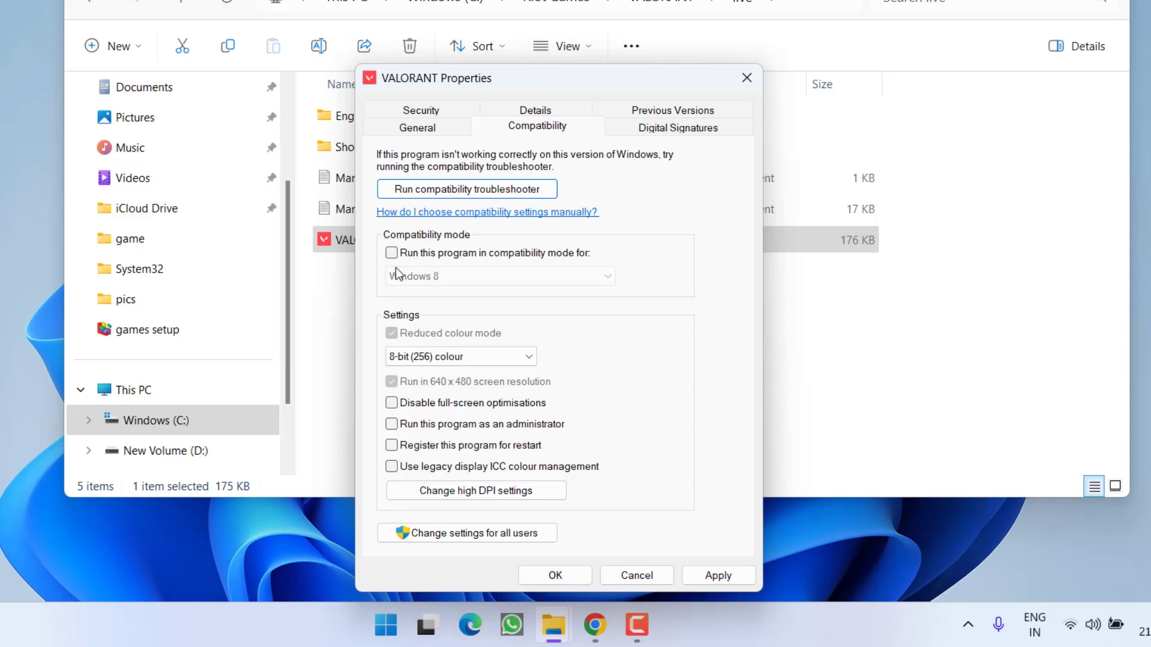
pyautogui.click(713, 577)
pyautogui.click(551, 577)
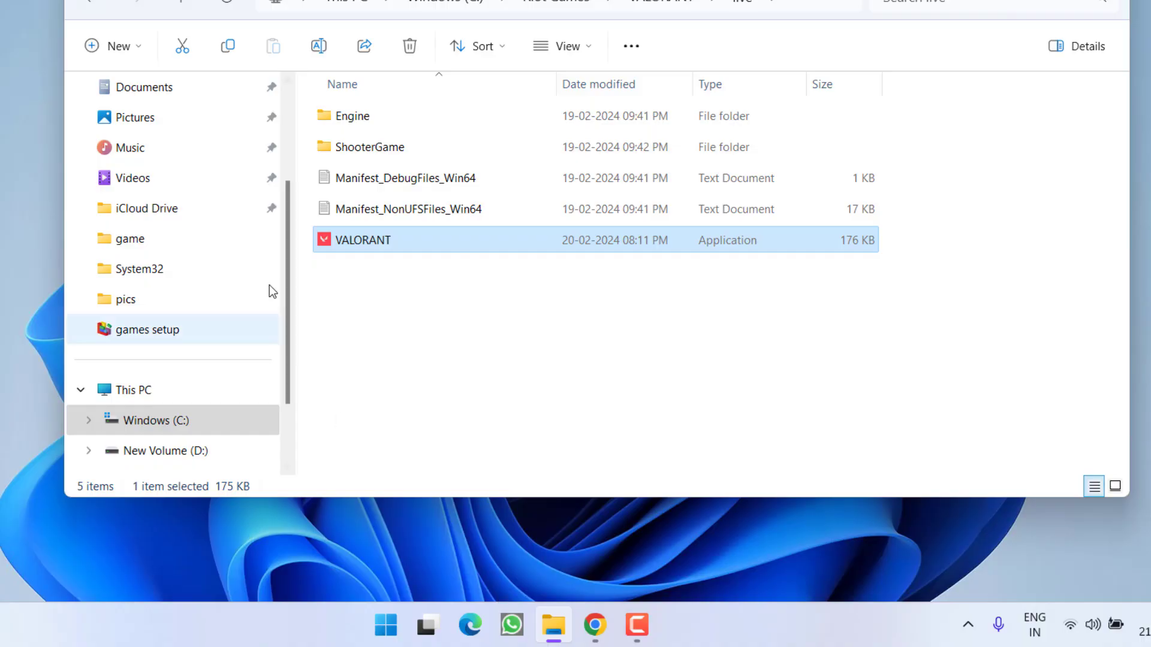
# Step: Open ShooterGame\Binaries\Win64 and select VALORANT-Win64-Shipping
pyautogui.doubleClick(384, 147)
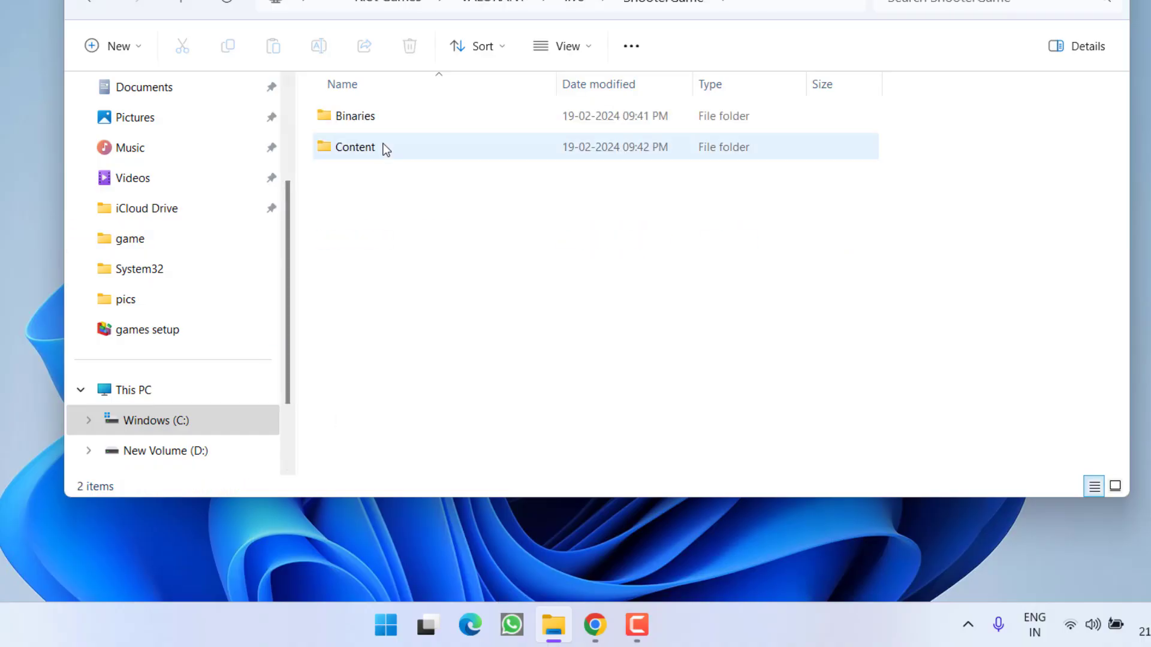
pyautogui.doubleClick(334, 117)
pyautogui.doubleClick(355, 122)
pyautogui.scroll(-15, 436, 327)
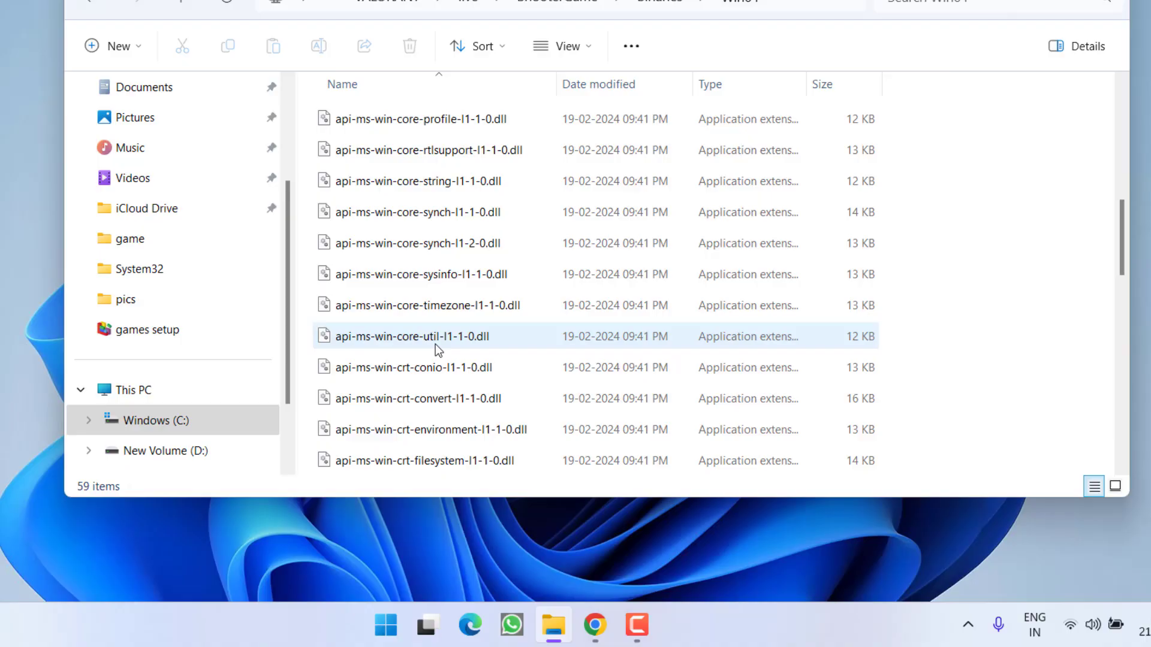
pyautogui.click(437, 338)
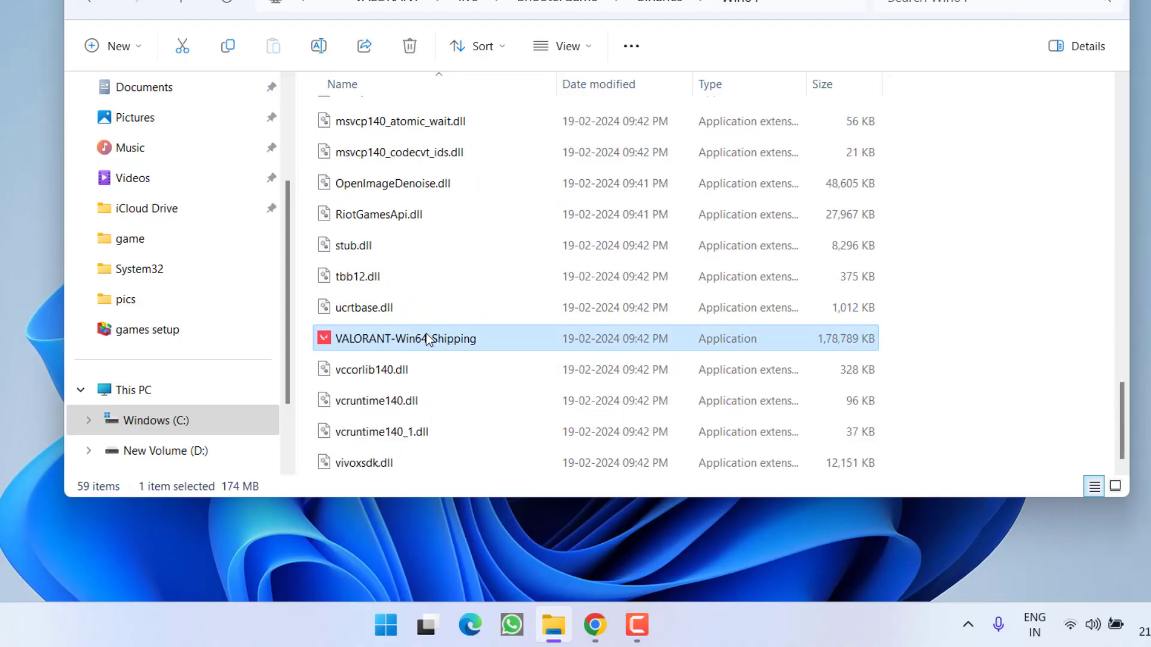
# Step: Check VALORANT-Win64-Shipping's Compatibility options are all unticked and close Properties with OK
pyautogui.rightClick(399, 337)
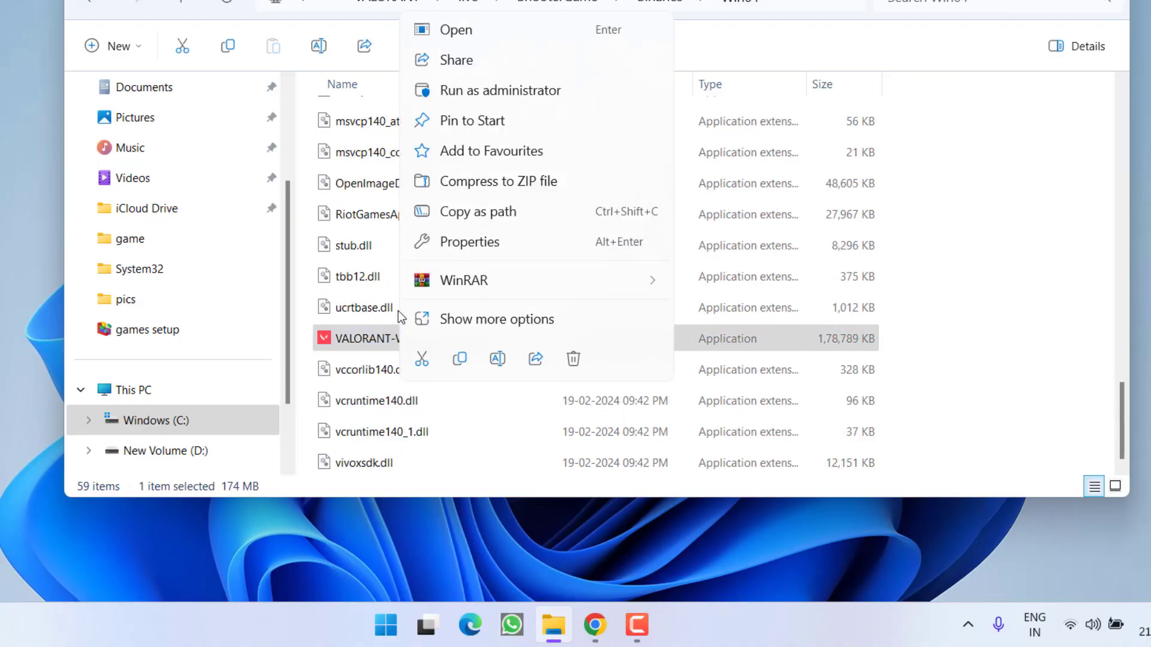
pyautogui.click(467, 246)
pyautogui.click(597, 132)
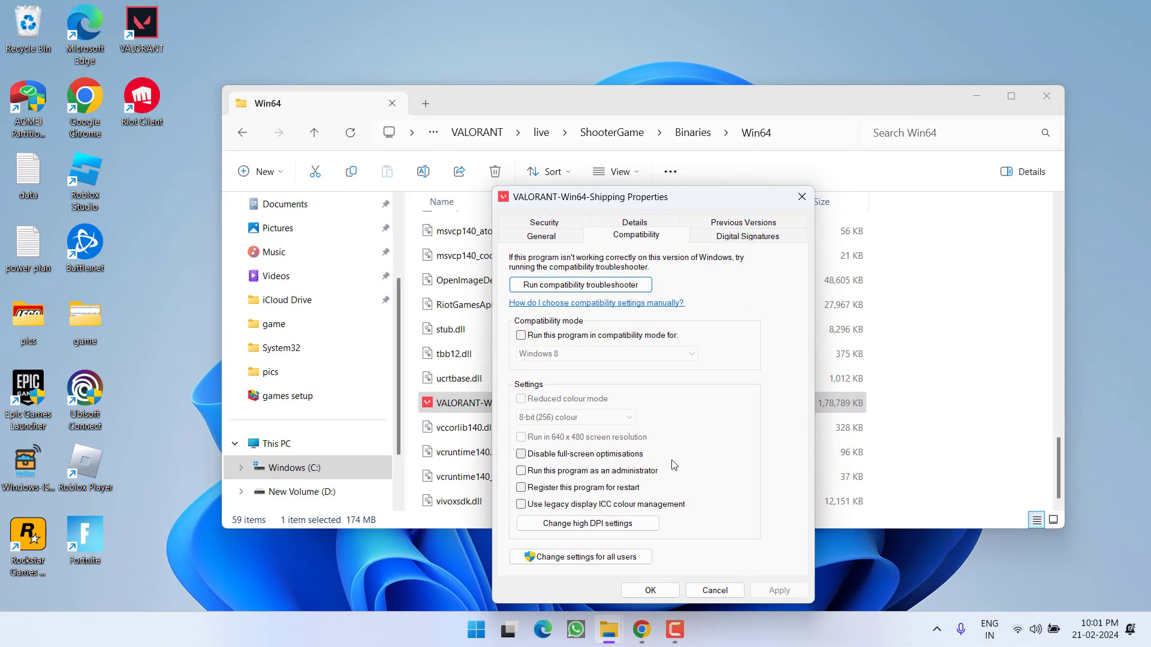
pyautogui.click(655, 590)
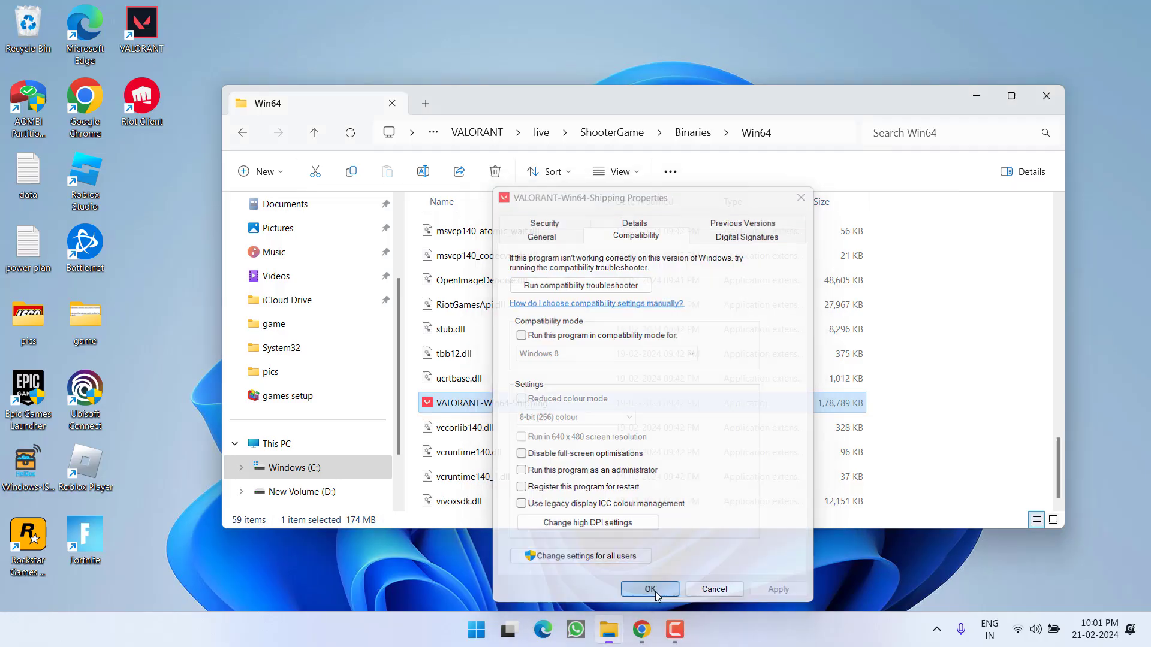
# Step: Close File Explorer and launch cmd as administrator, approving the UAC prompt
pyautogui.click(1046, 97)
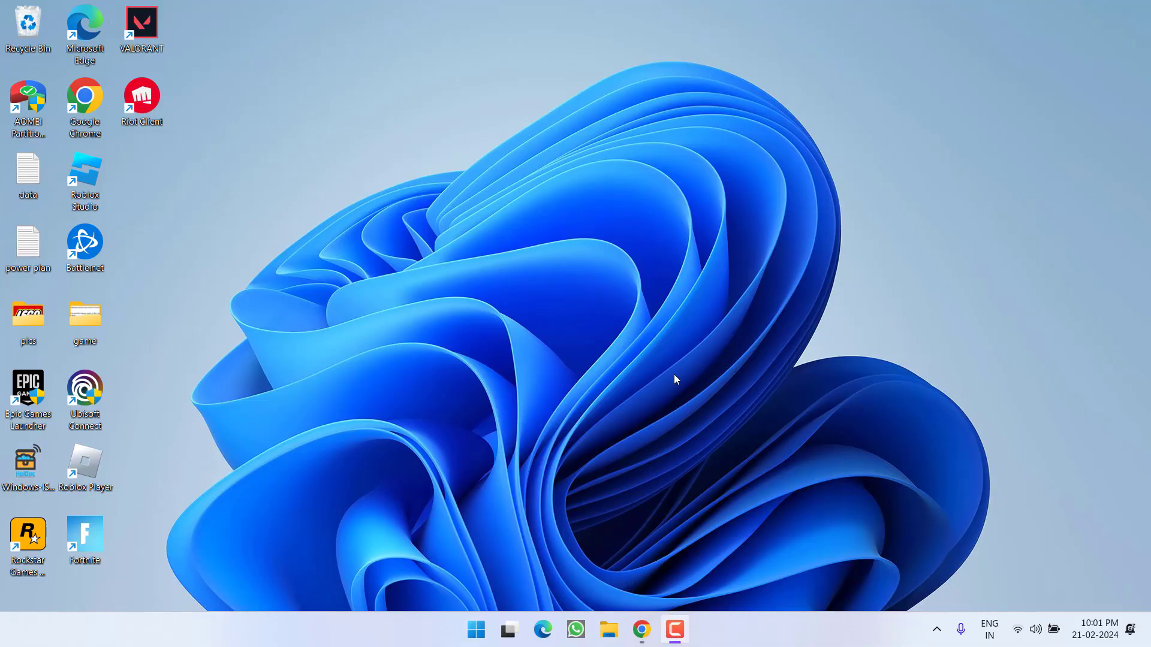
pyautogui.press('super')
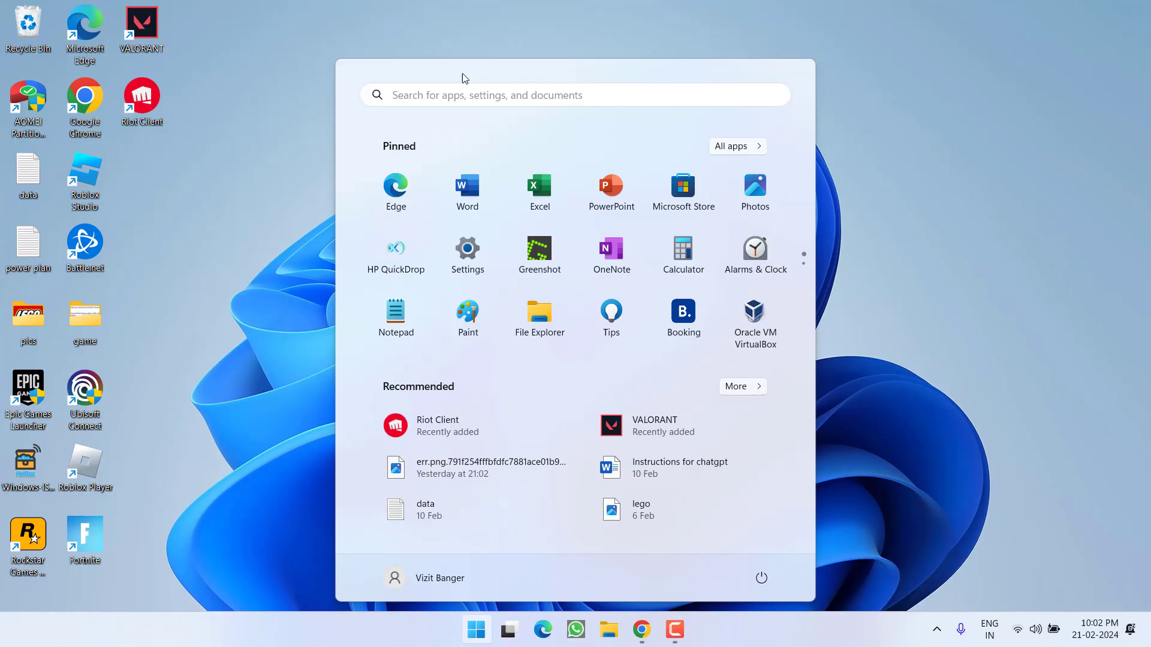
pyautogui.write('cmd')
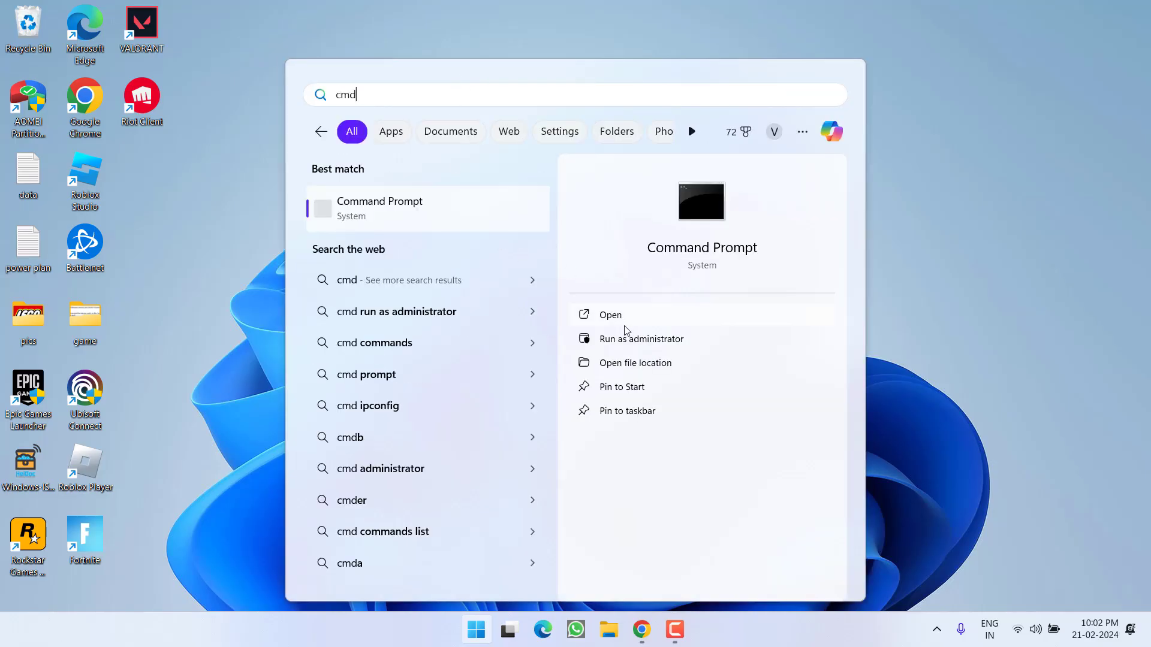
pyautogui.click(658, 342)
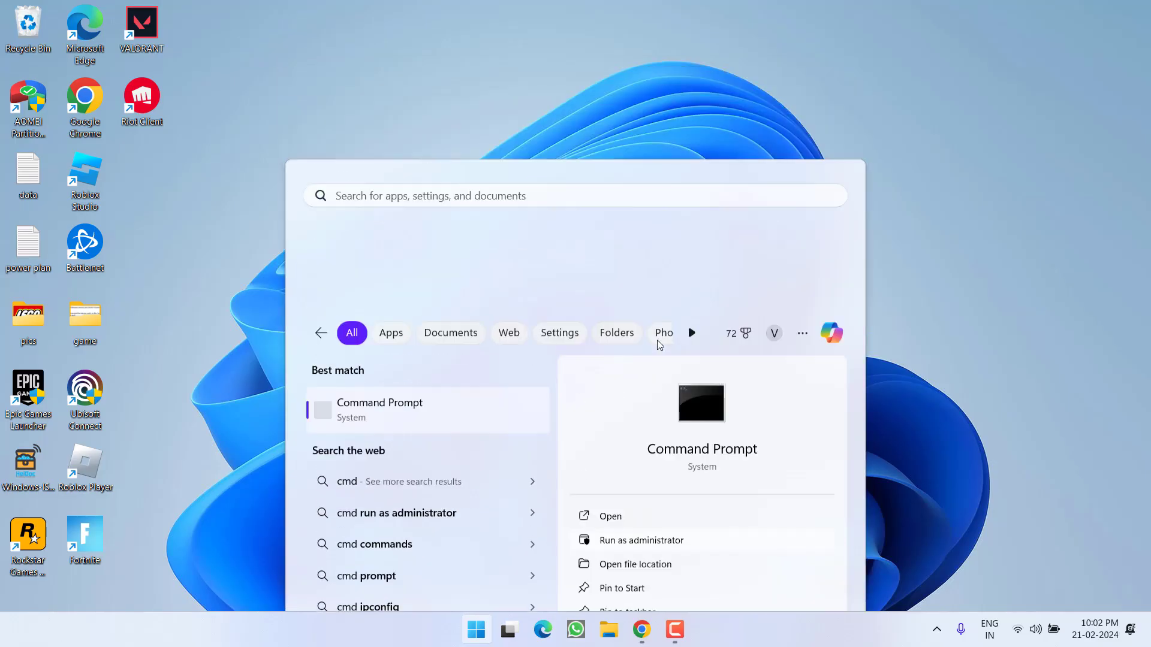
pyautogui.click(520, 432)
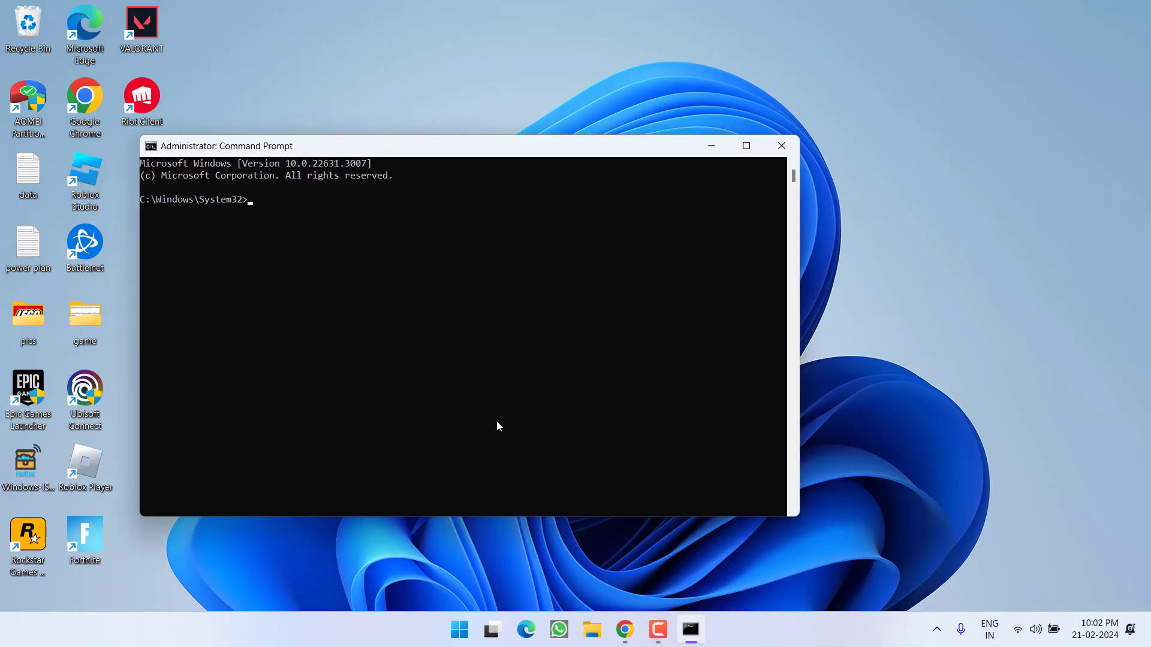
# Step: Exit the Riot Client from its system tray icon
pyautogui.click(934, 631)
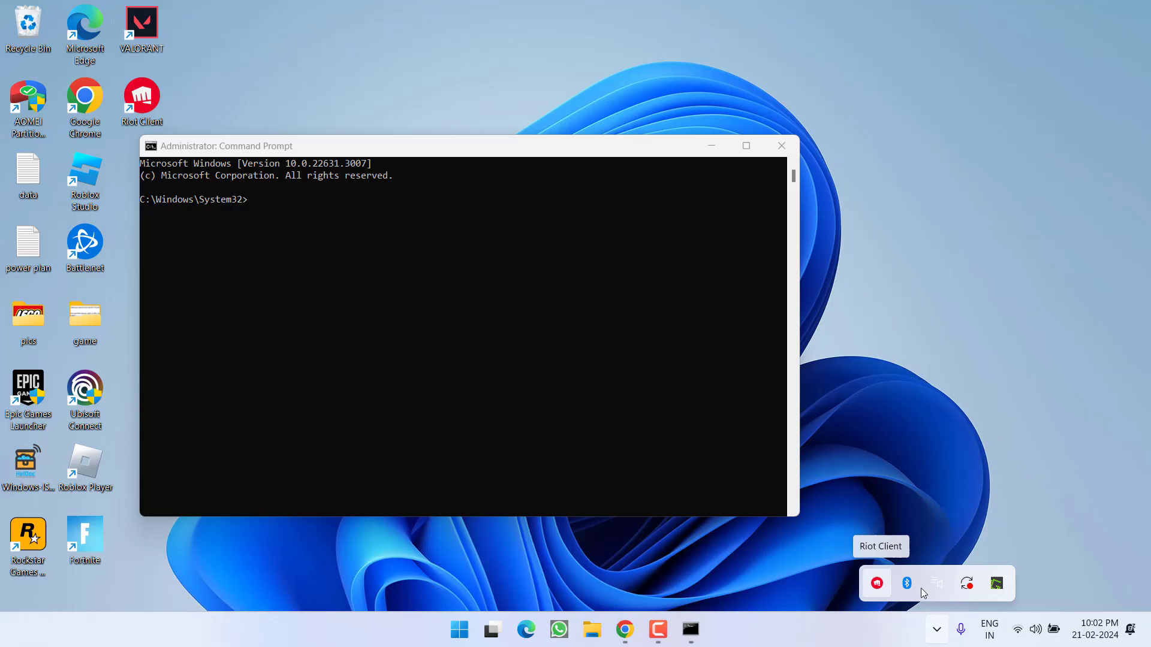
pyautogui.rightClick(876, 585)
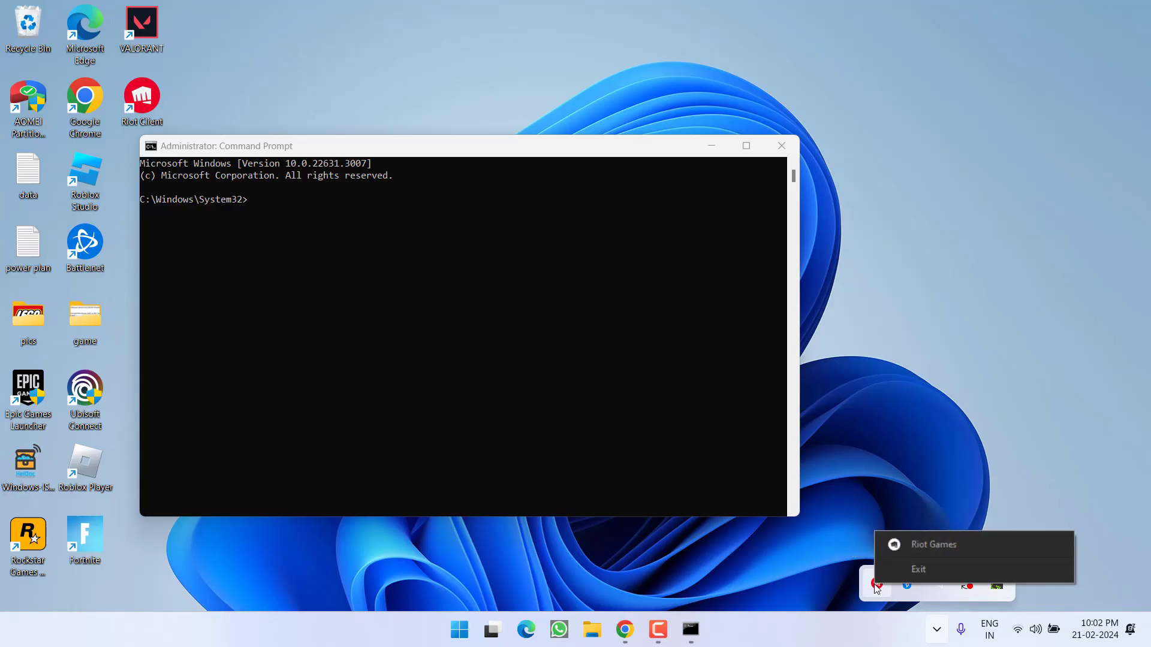
pyautogui.click(913, 570)
# Step: Run 'sc delete vgc' and 'sc delete vgk', then close Command Prompt
pyautogui.click(347, 267)
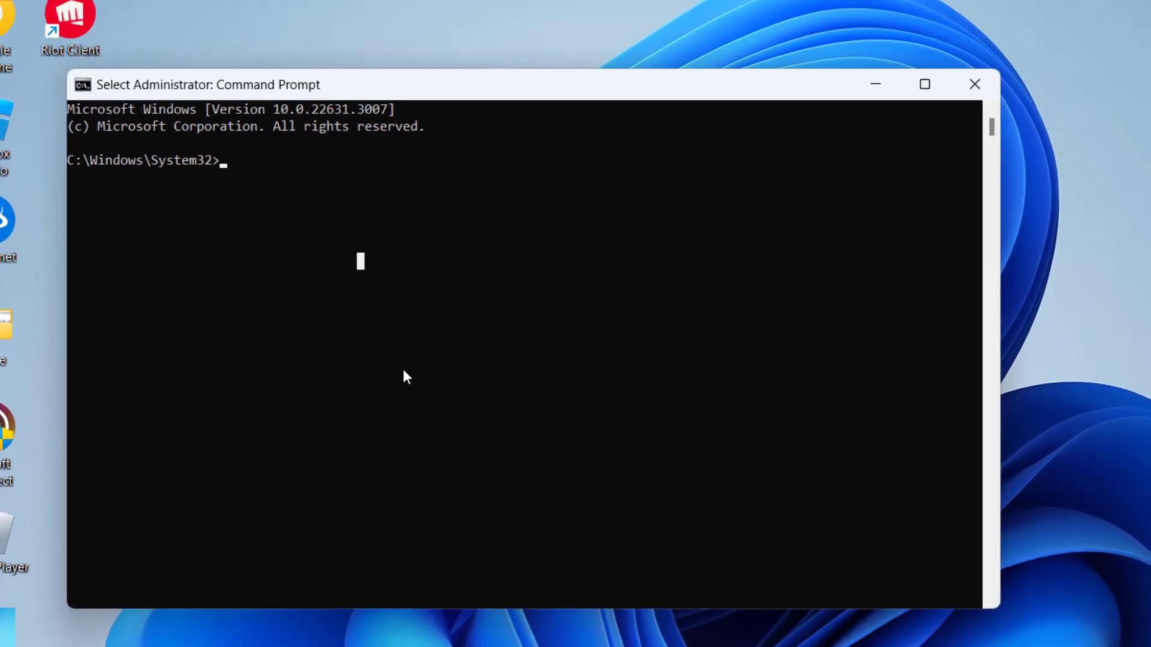
pyautogui.write('sc delete')
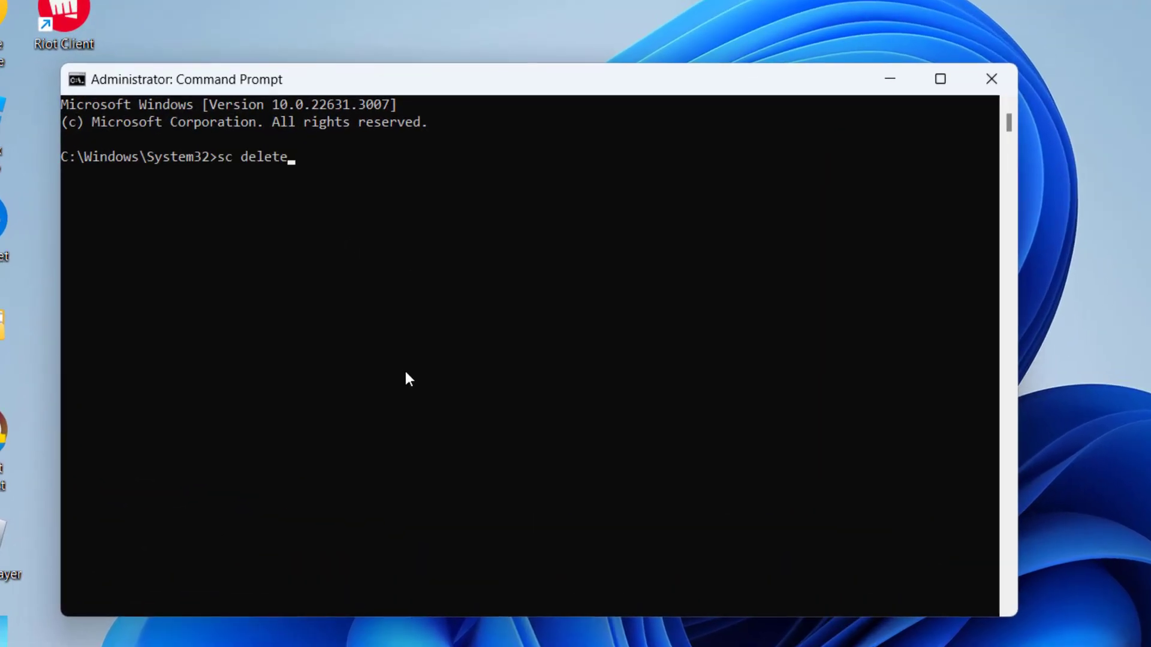
pyautogui.write(' vgc')
pyautogui.press('Return')
pyautogui.write('sc ')
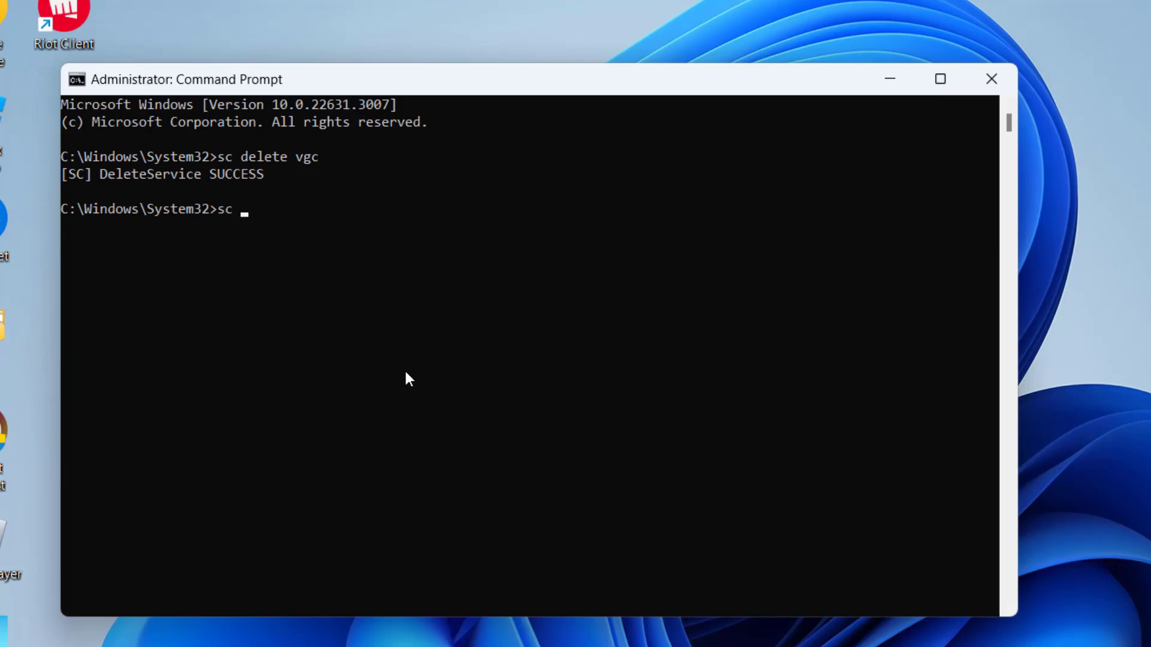
pyautogui.write('delete vgk')
pyautogui.press('Return')
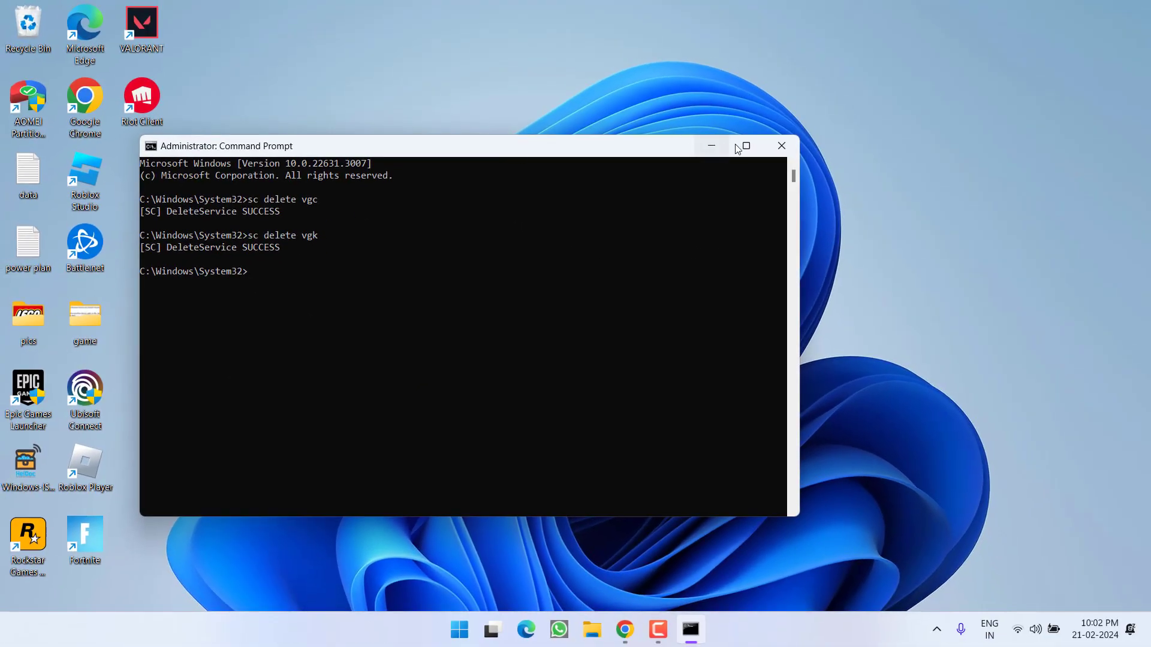
pyautogui.click(781, 145)
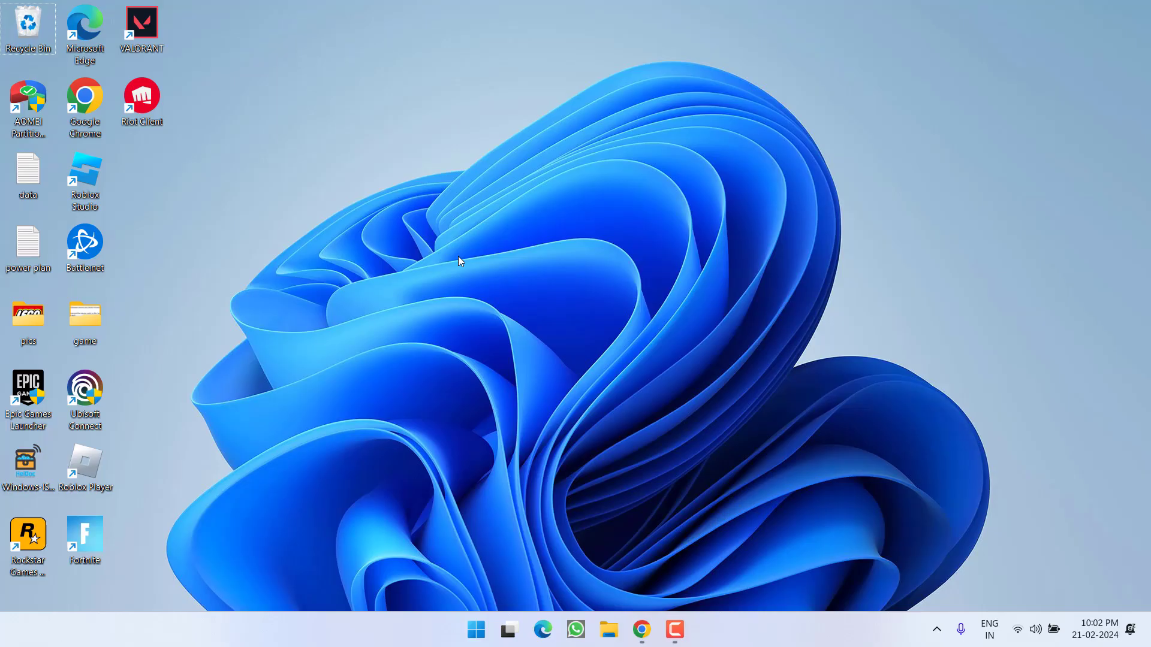
pyautogui.press('super+e')
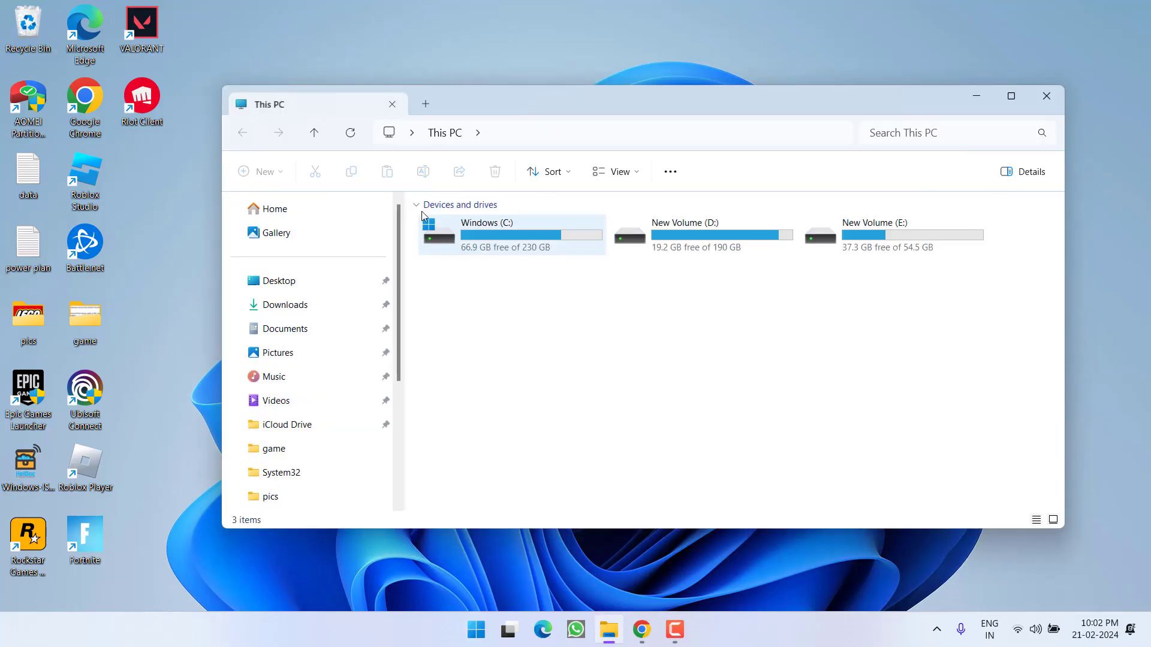
pyautogui.doubleClick(488, 242)
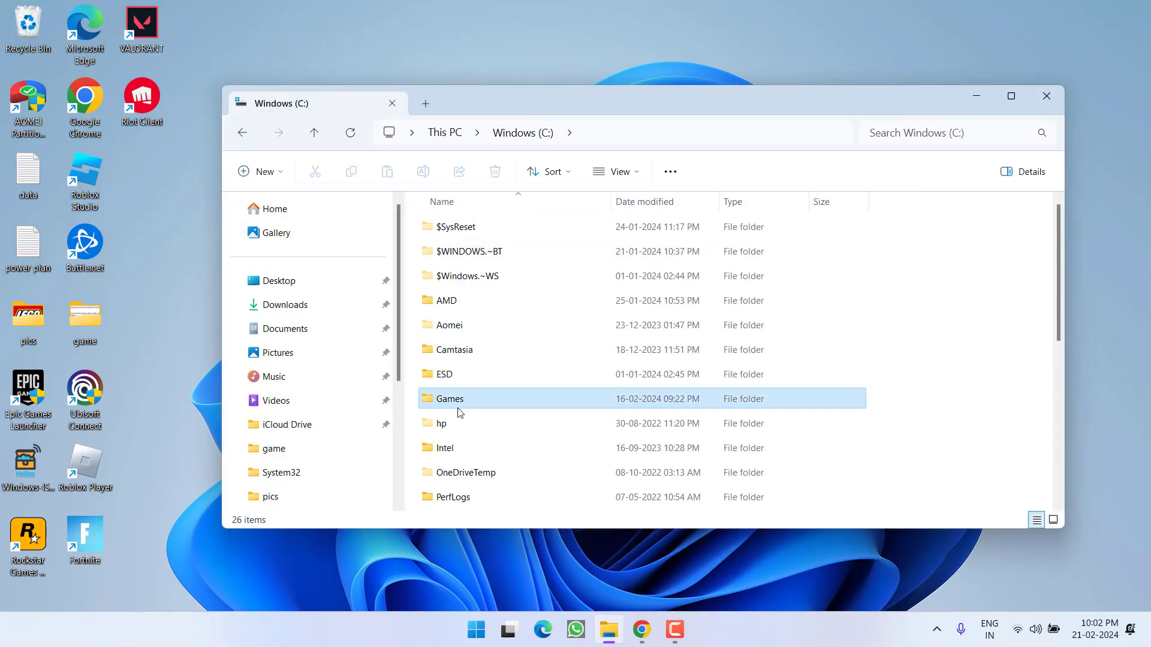
pyautogui.doubleClick(465, 474)
pyautogui.press('r')
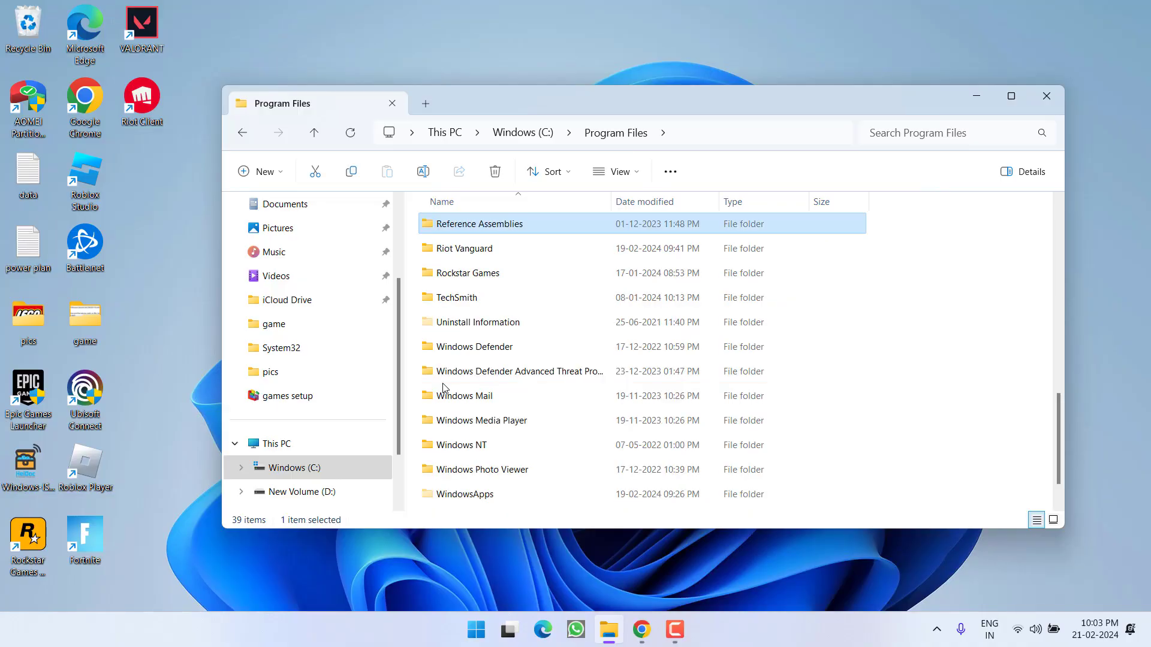
pyautogui.click(475, 254)
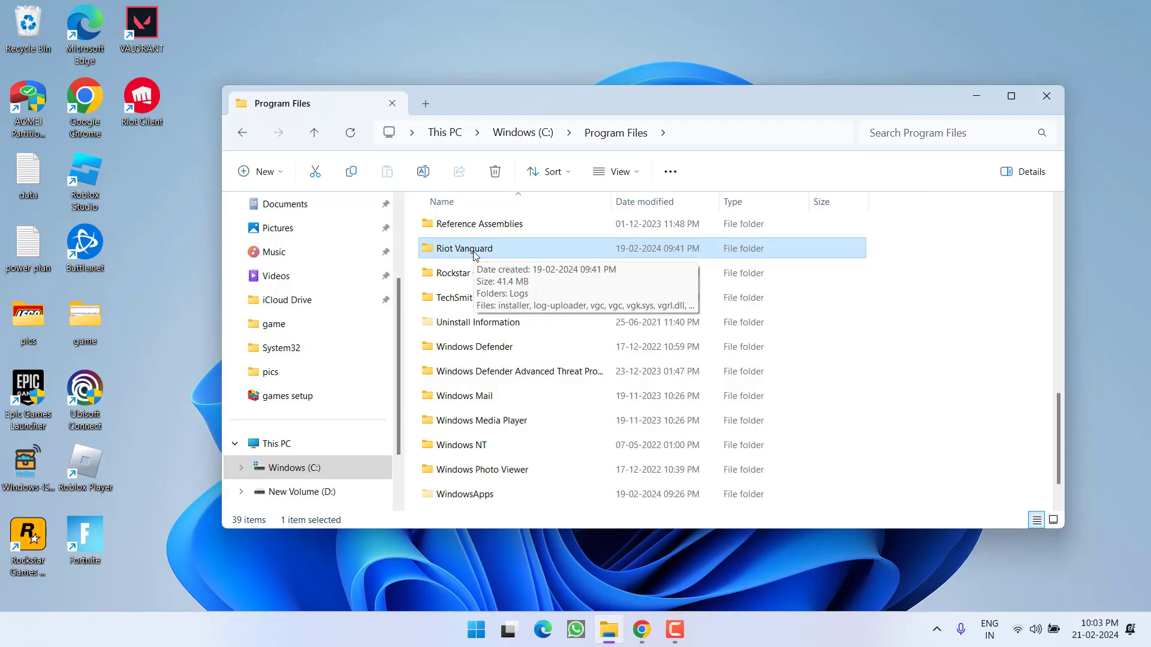
pyautogui.rightClick(475, 253)
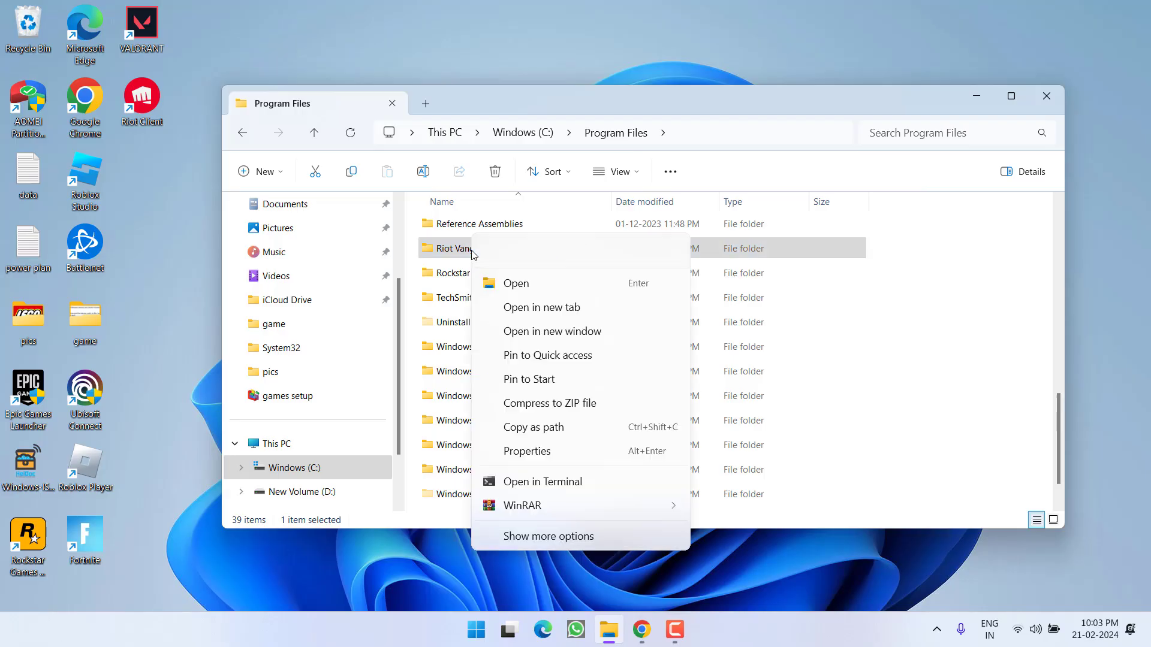
pyautogui.click(580, 250)
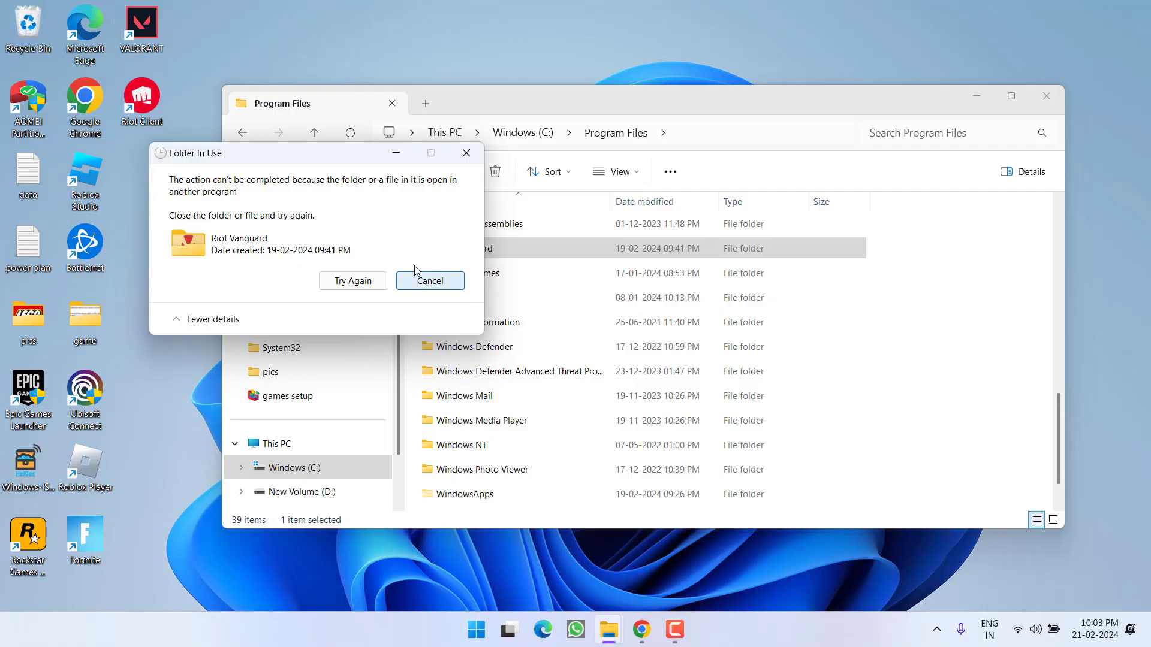
pyautogui.click(427, 280)
# Step: Close File Explorer, sign into Riot Client, and start VALORANT's update, approving the admin prompt
pyautogui.click(1047, 97)
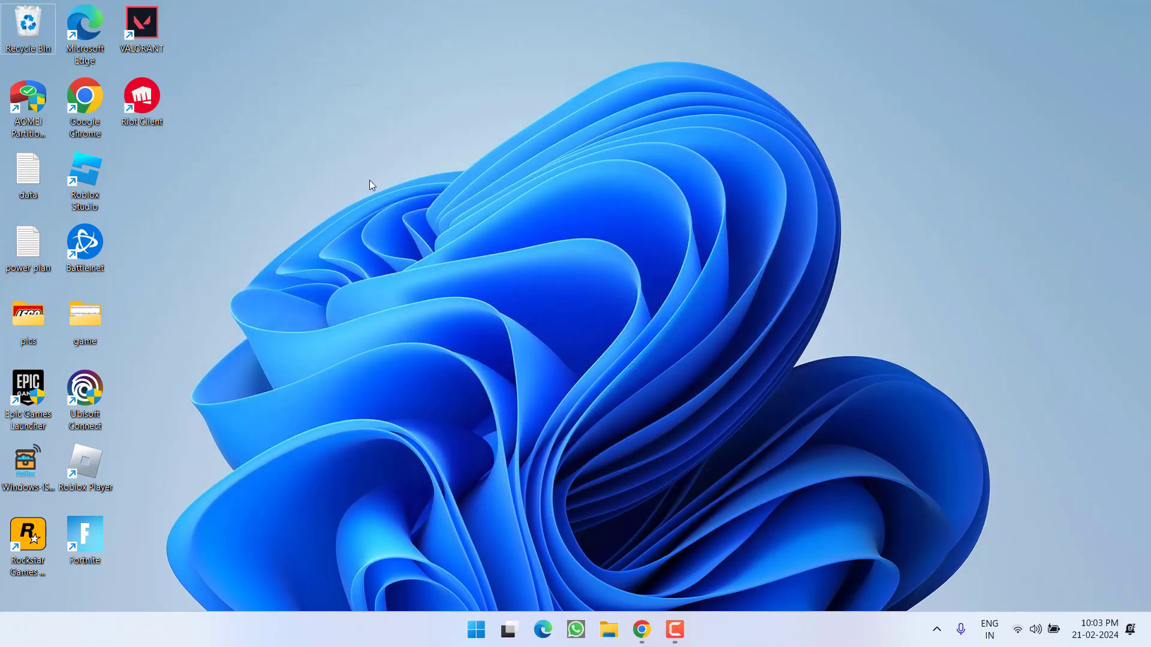
pyautogui.click(144, 96)
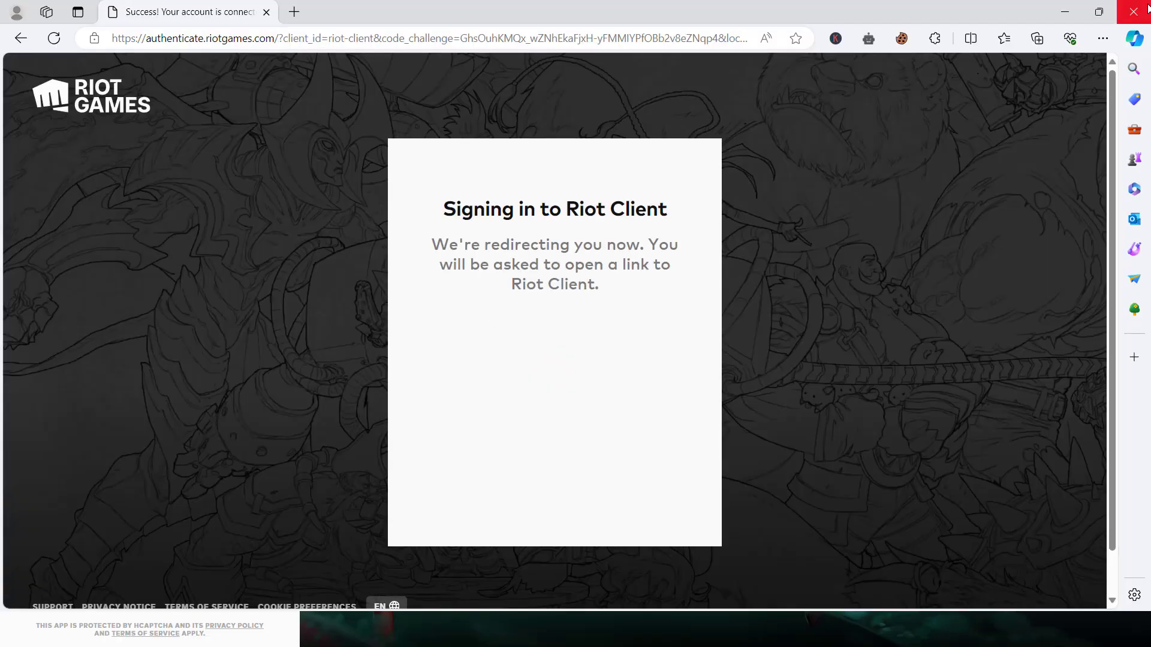
pyautogui.click(1148, 8)
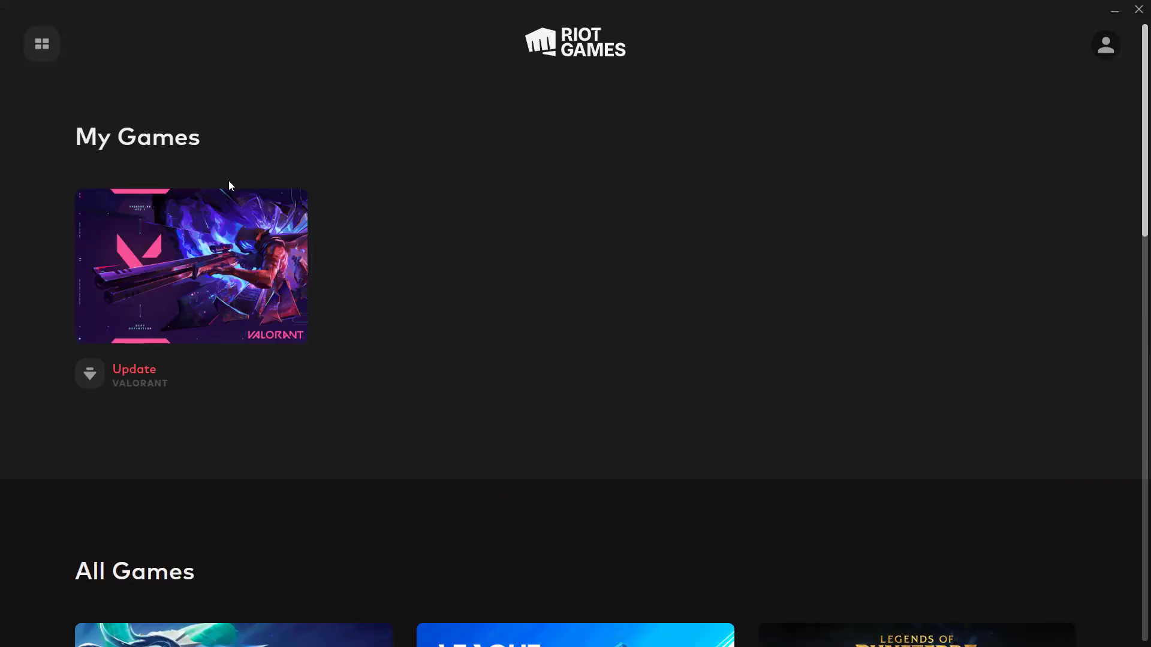
pyautogui.click(142, 379)
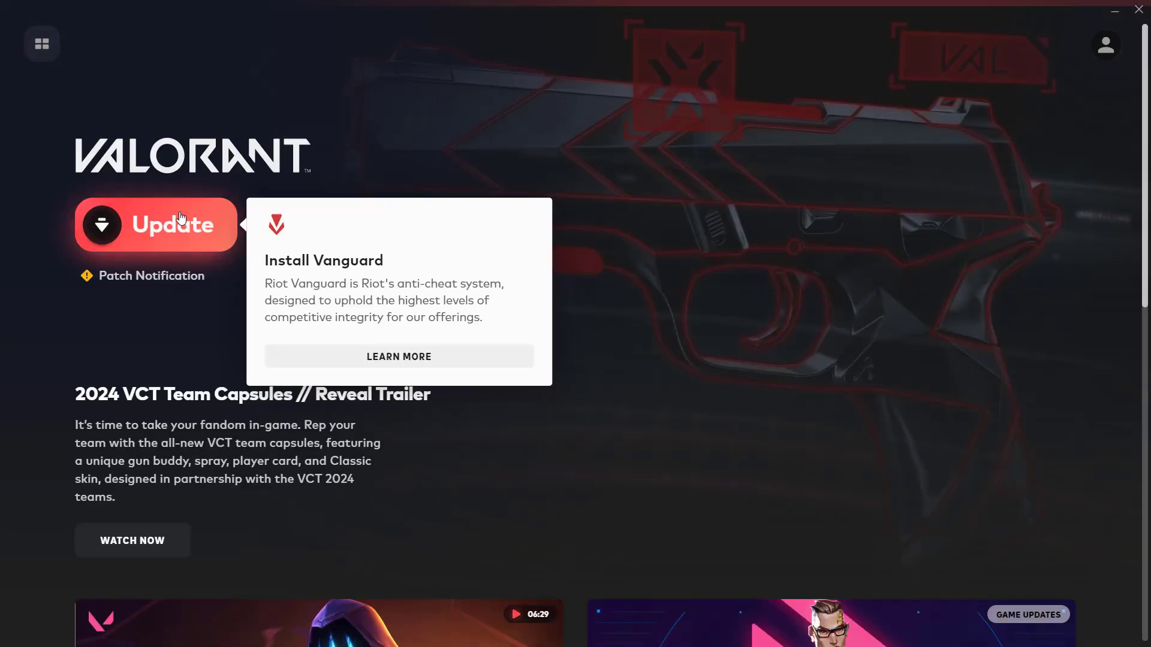
pyautogui.click(183, 225)
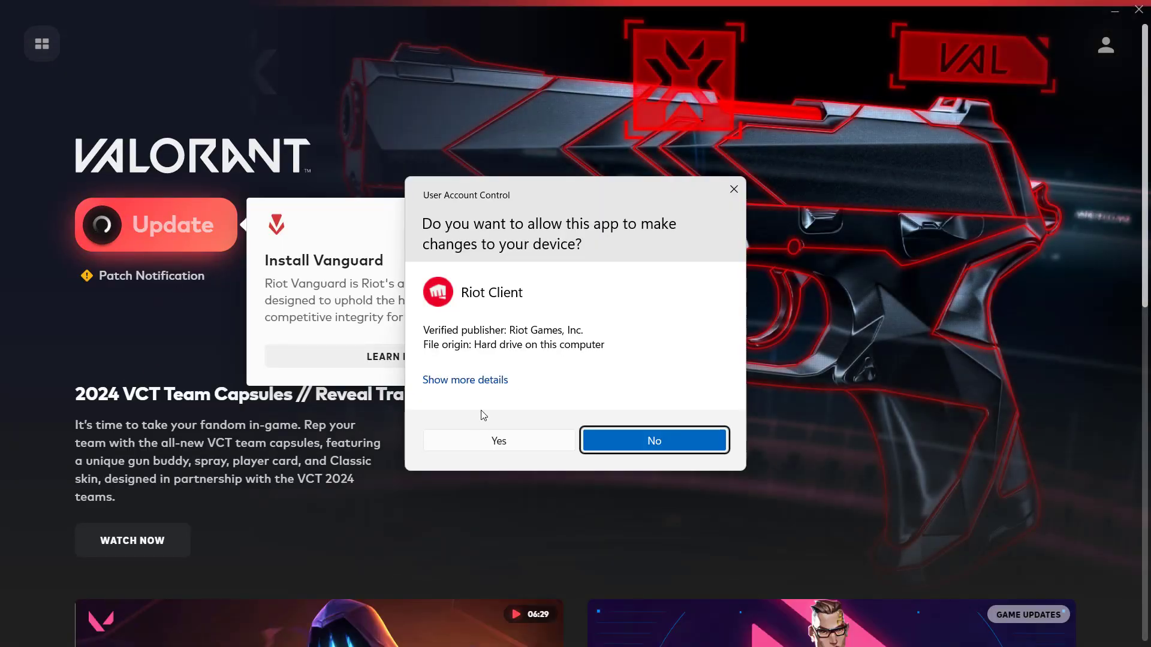
pyautogui.click(494, 441)
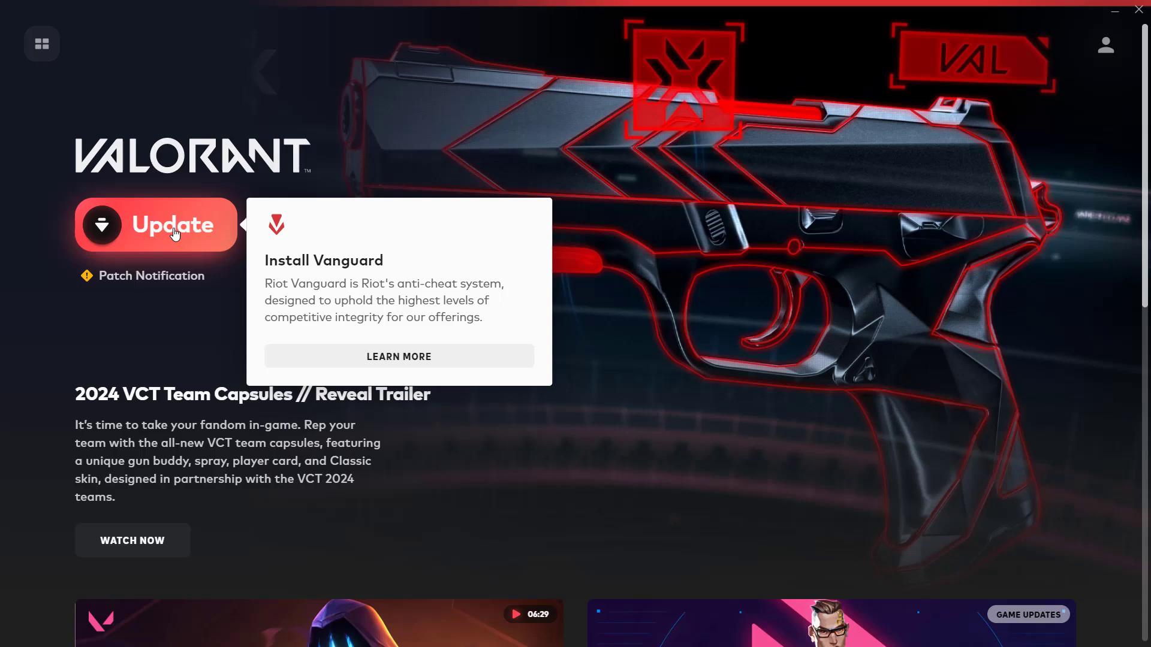
# Step: Restart the VALORANT update from the game page in Riot Client
pyautogui.click(174, 233)
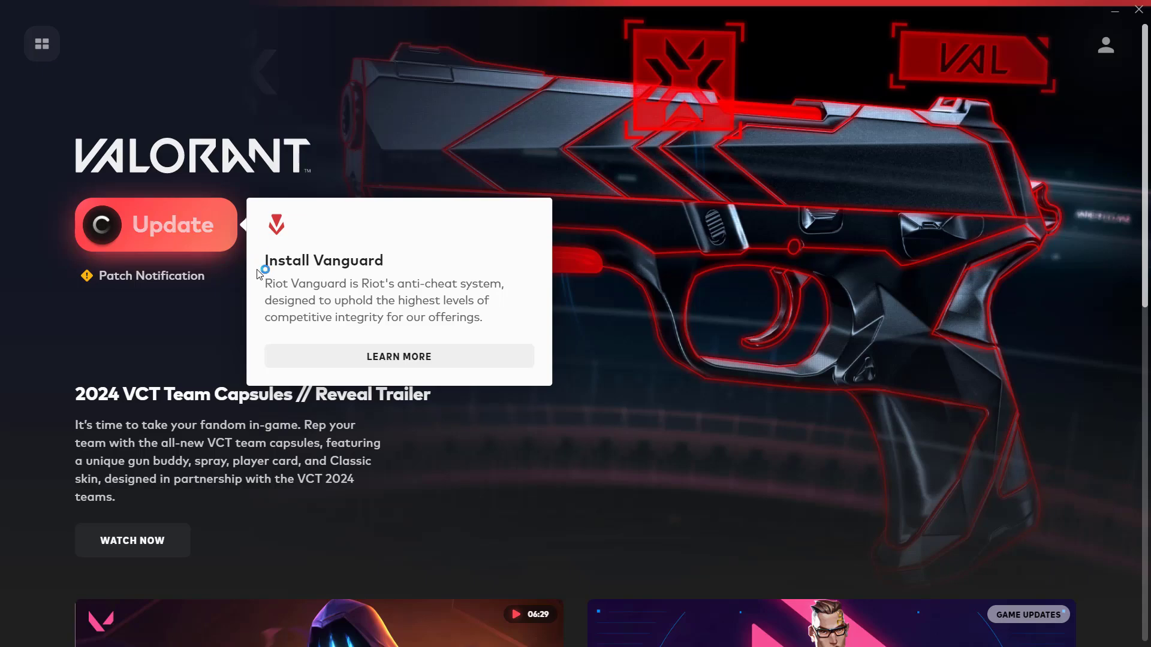